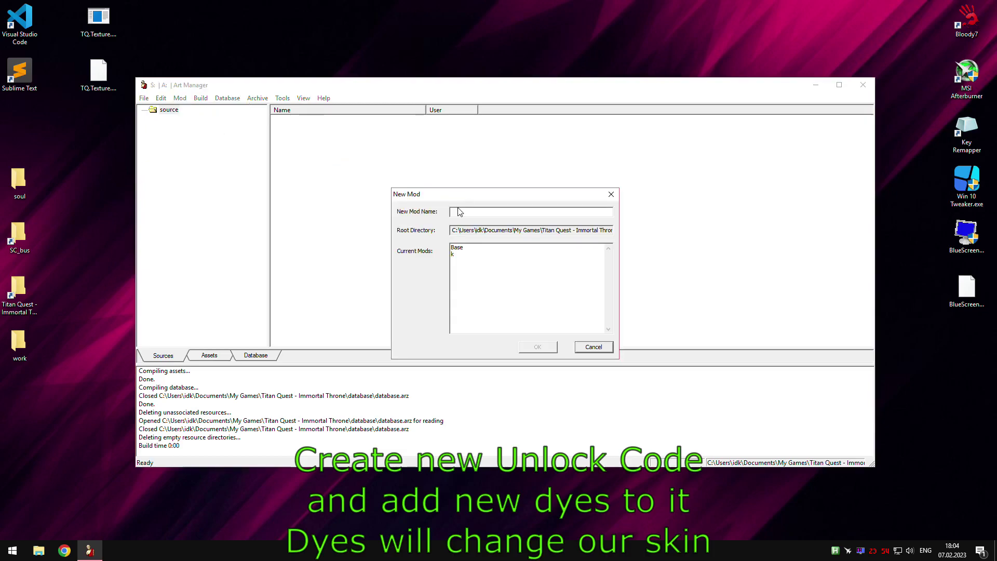
# Create a new mod named NewSkins and show its database.
pyautogui.write('NewSkins')
pyautogui.press('Return')
pyautogui.click(255, 355)
# Import the record marketing_01.dbr from records/xpack/ui/unlockcodes into the mod's database.
pyautogui.click(228, 98)
pyautogui.click(236, 110)
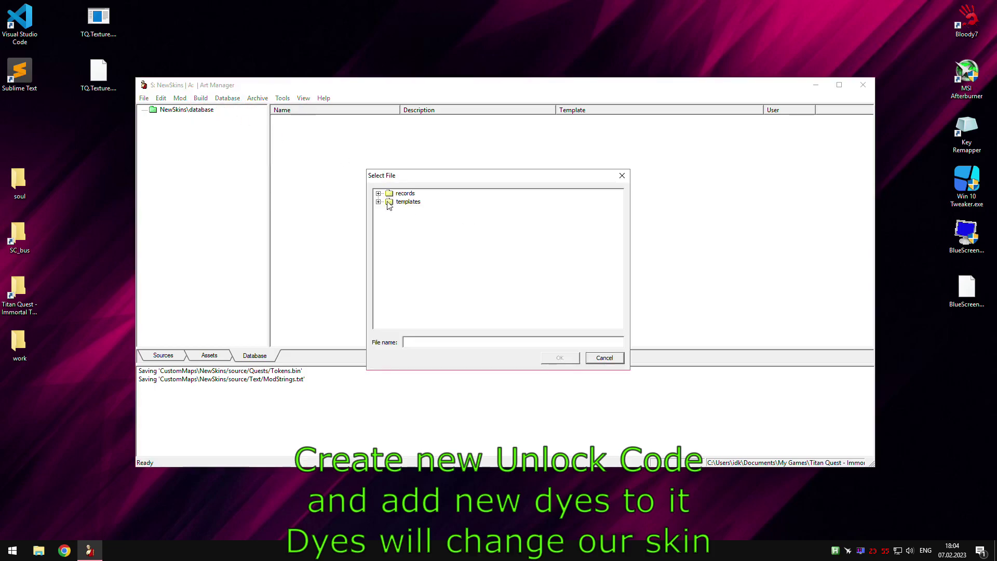
pyautogui.click(378, 193)
pyautogui.scroll(-5, 440, 255)
pyautogui.doubleClick(410, 285)
pyautogui.scroll(-3, 438, 282)
pyautogui.doubleClick(415, 285)
pyautogui.scroll(-3, 431, 285)
pyautogui.doubleClick(442, 285)
pyautogui.click(470, 278)
pyautogui.click(561, 358)
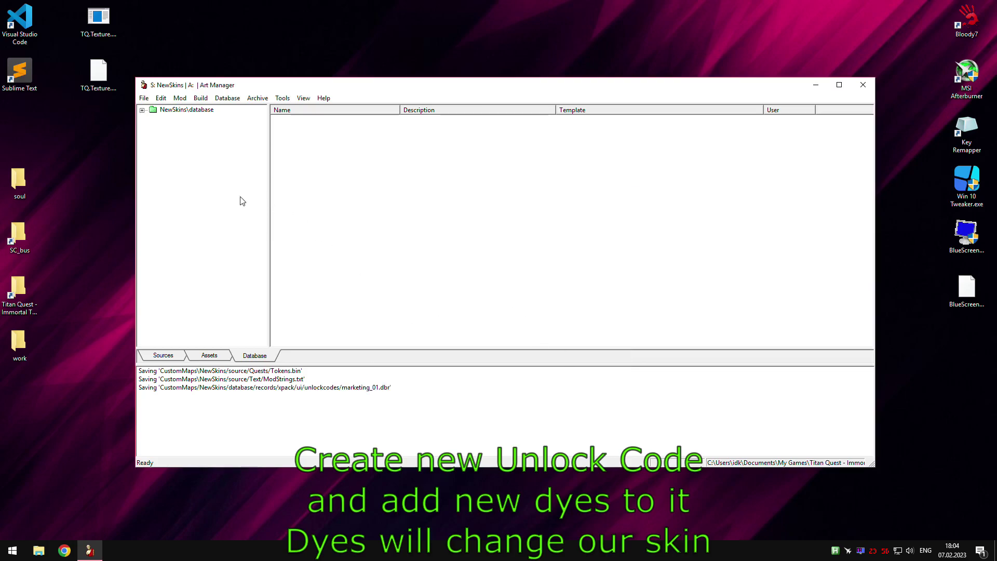
# Open the records/xpack/ui/unlockcodes folder in the NewSkins database.
pyautogui.click(142, 110)
pyautogui.click(152, 120)
pyautogui.click(164, 129)
pyautogui.click(175, 138)
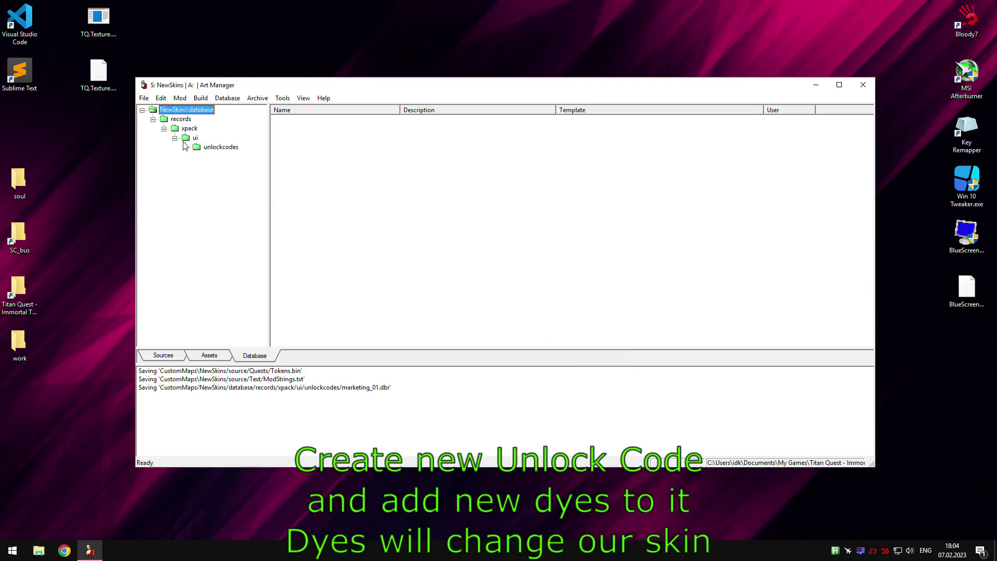
pyautogui.click(224, 147)
# Import masterlist.dbr from the Base mod's records/xpack/ui/unlockcodes folder.
pyautogui.rightClick(351, 160)
pyautogui.click(366, 173)
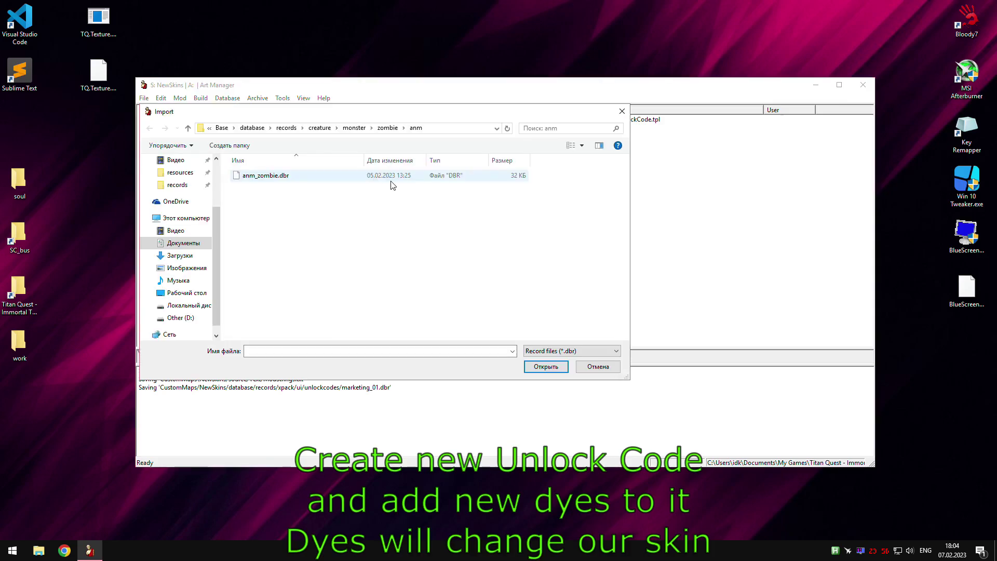
pyautogui.click(185, 186)
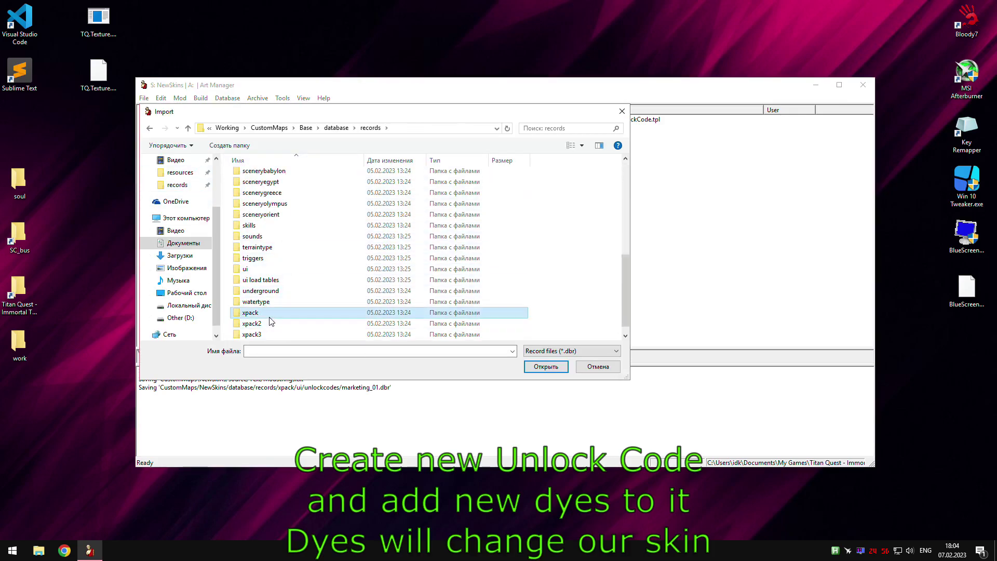
pyautogui.doubleClick(248, 334)
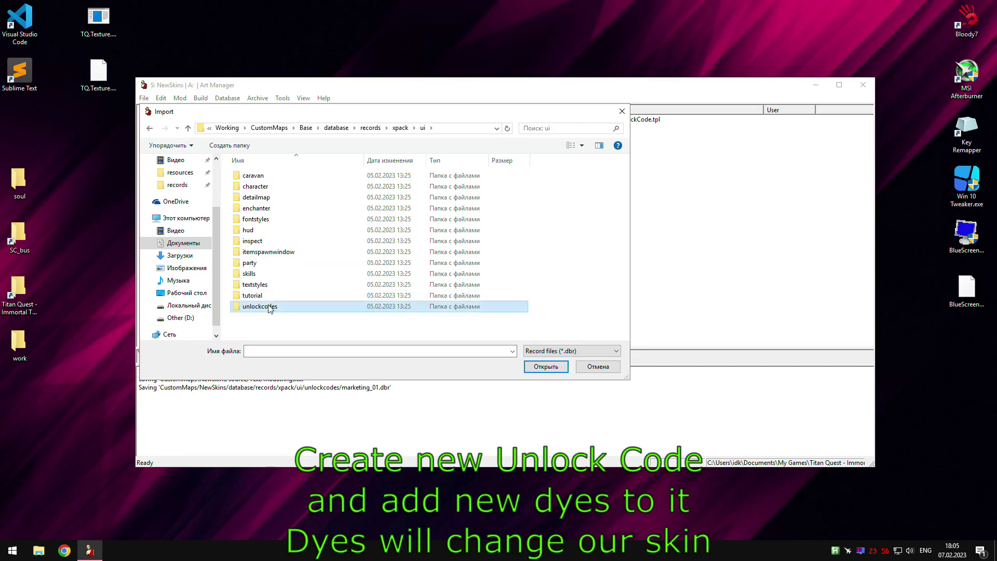
pyautogui.doubleClick(260, 307)
pyautogui.doubleClick(271, 221)
# Rename marketing_01.dbr as mm.dbr.
pyautogui.click(306, 120)
pyautogui.press('F2')
pyautogui.press('End')
pyautogui.hotkey('shift', 'Home')
pyautogui.write('mm')
pyautogui.press('Return')
# Add a new entry records\xpack\ui\unlockcodes\mm.dbr to the dbrArray variable of masterlist.dbr, then close the record.
pyautogui.press('Down')
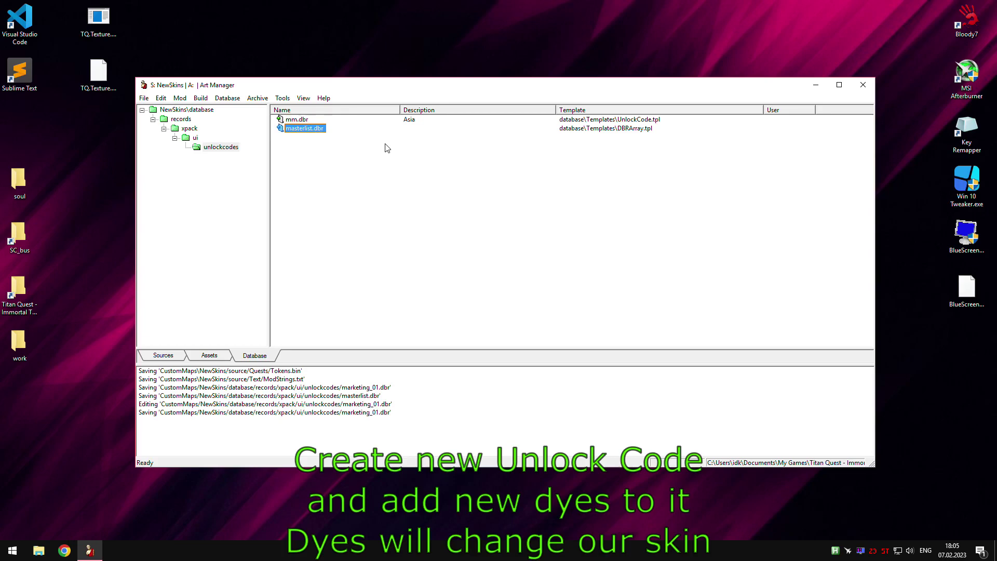
pyautogui.doubleClick(307, 129)
pyautogui.click(109, 123)
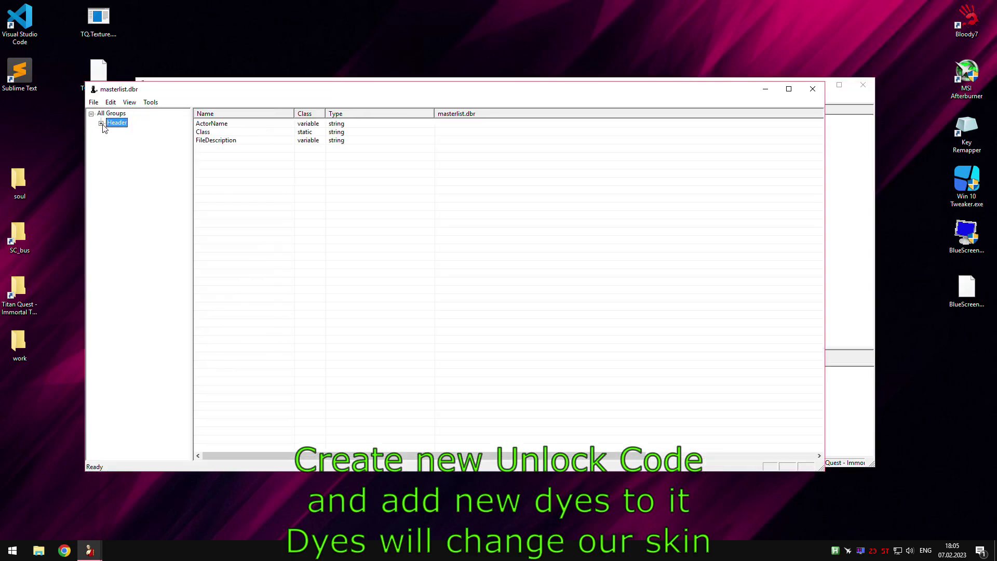
pyautogui.click(124, 133)
pyautogui.doubleClick(525, 130)
pyautogui.click(240, 219)
pyautogui.doubleClick(355, 288)
pyautogui.hotkey('ctrl', 'v')
pyautogui.click(430, 321)
pyautogui.click(472, 166)
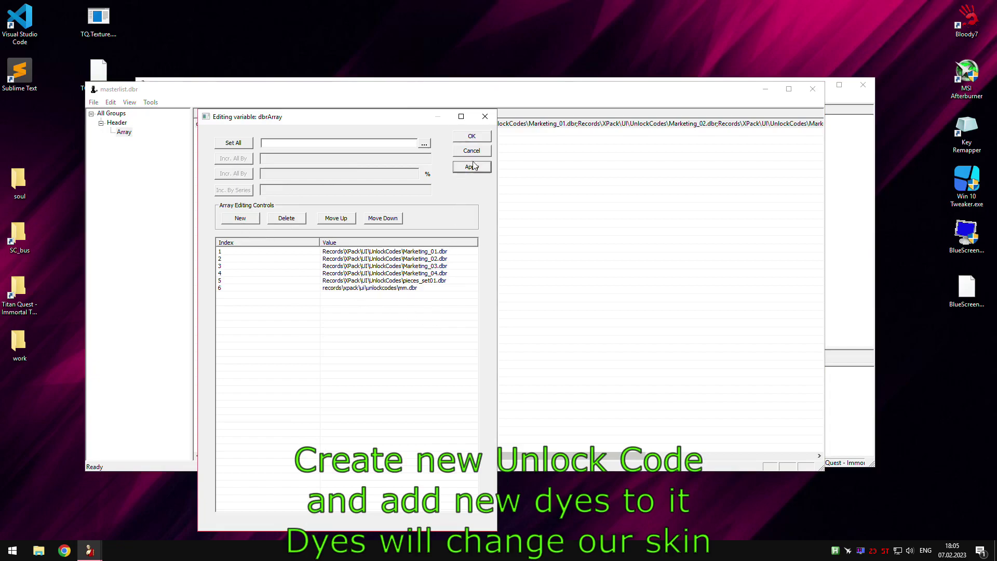
pyautogui.click(472, 136)
pyautogui.click(812, 89)
# Clear the file description of mm.dbr and close the record.
pyautogui.doubleClick(297, 128)
pyautogui.click(481, 153)
pyautogui.click(481, 153)
pyautogui.press('BackSpace')
pyautogui.click(387, 206)
pyautogui.click(826, 106)
# Import dye01_white.dbr from the Base records/item/miscellaneous/dyes folder into unlockcodes.
pyautogui.rightClick(367, 208)
pyautogui.click(390, 231)
pyautogui.click(335, 128)
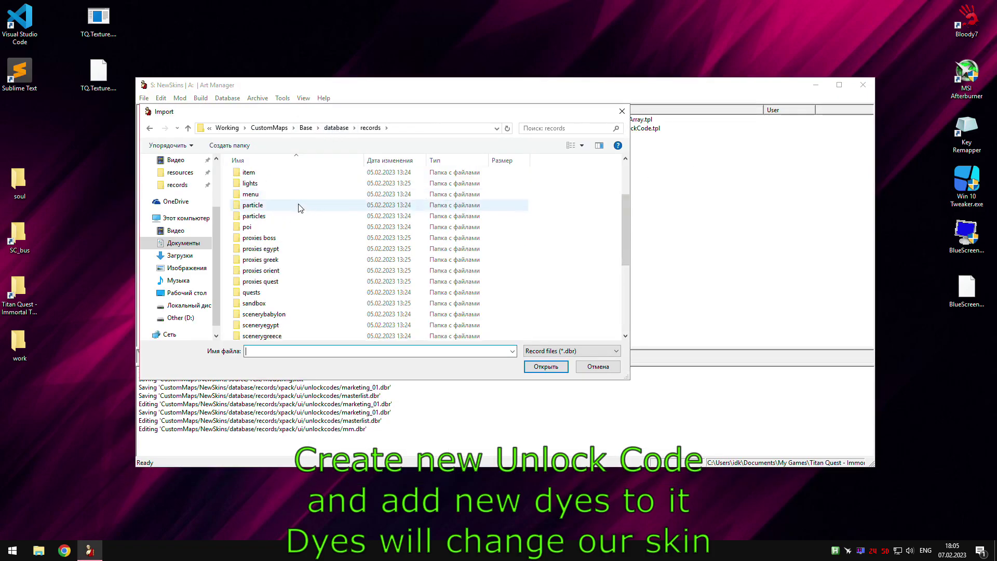
pyautogui.doubleClick(267, 253)
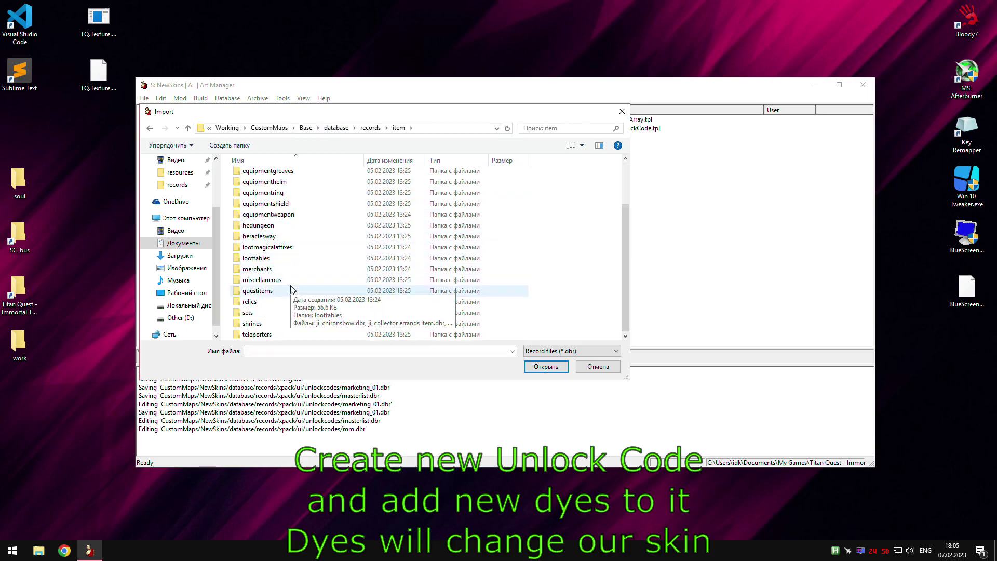
pyautogui.doubleClick(265, 284)
pyautogui.doubleClick(277, 176)
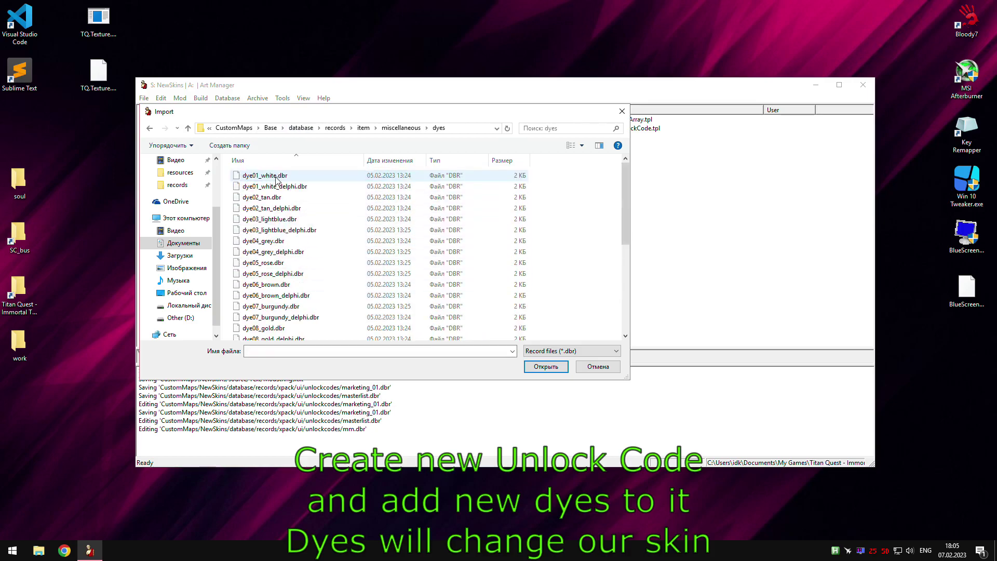
pyautogui.doubleClick(276, 176)
# Rename the imported dye record as skinOne.dbr.
pyautogui.press('Right')
pyautogui.press('Left')
pyautogui.press('Left')
pyautogui.press('Left')
pyautogui.press('Left')
pyautogui.hotkey('shift', 'Home')
pyautogui.write('skinOne')
pyautogui.press('Return')
# Duplicate skinOne.dbr and rename the copy as skinTwo.dbr.
pyautogui.hotkey('ctrl', 'c')
pyautogui.hotkey('ctrl', 'v')
pyautogui.press('Down')
pyautogui.press('Up')
pyautogui.press('F2')
pyautogui.press('Right')
pyautogui.press('Left')
pyautogui.press('Left')
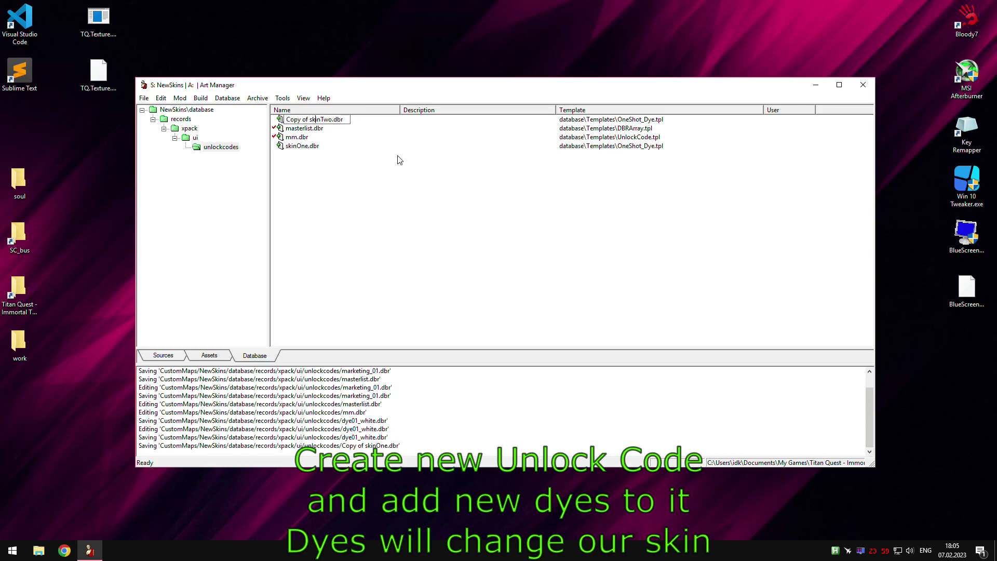
pyautogui.press('Delete')
pyautogui.press('Return')
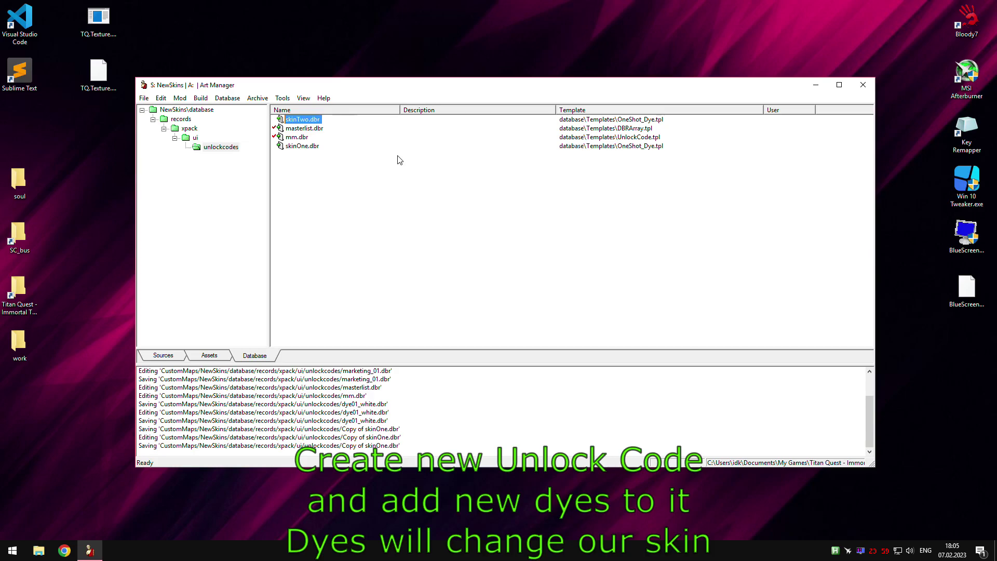
# Check the maleTexture path in the Dye Config group of skinOne.dbr.
pyautogui.click(391, 169)
pyautogui.doubleClick(295, 149)
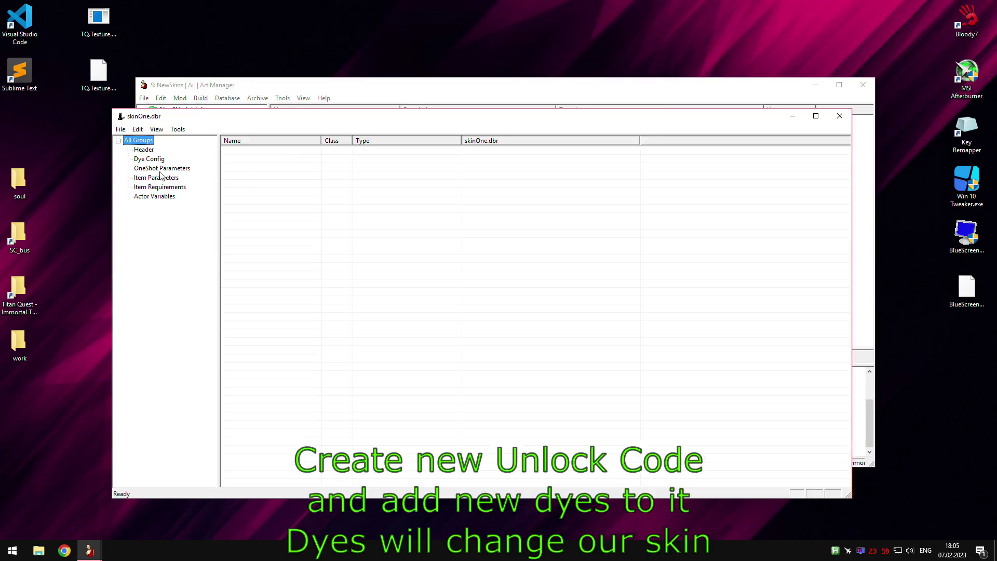
pyautogui.click(552, 151)
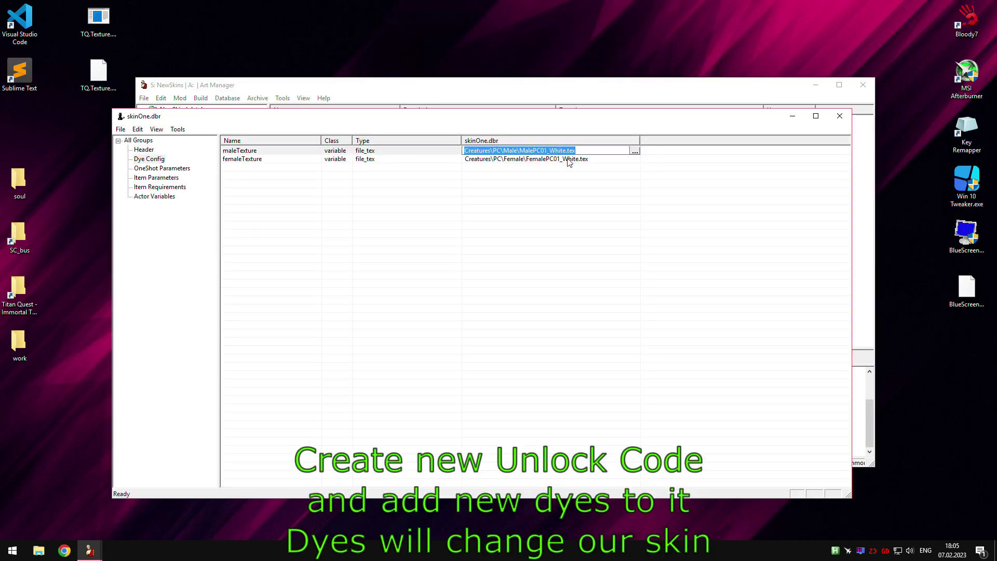
pyautogui.click(793, 115)
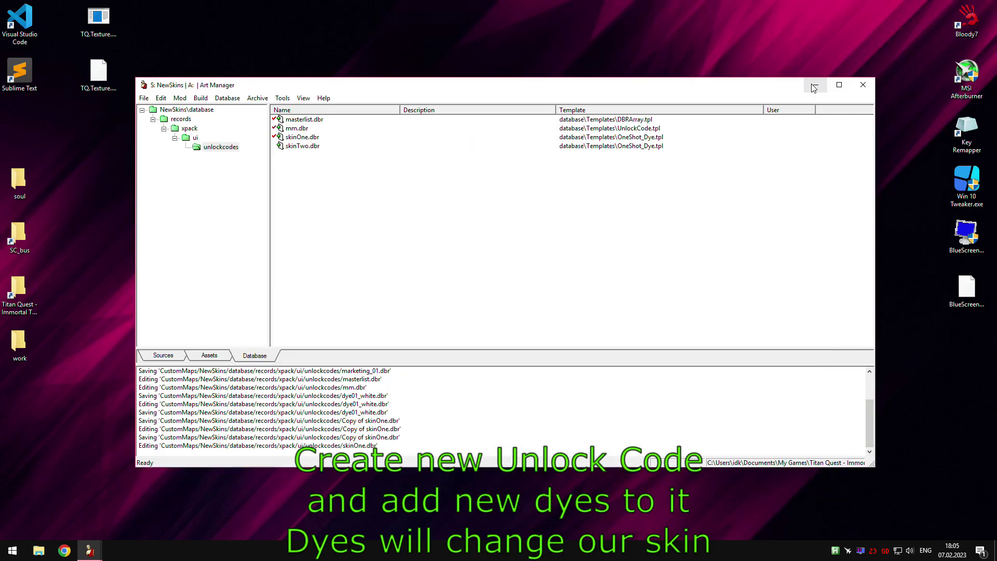
# Switch to ArcExplorer and open Creatures.arc from the Resources folder of Titan Quest - Anniversary Edition.
pyautogui.click(813, 87)
pyautogui.doubleClick(533, 236)
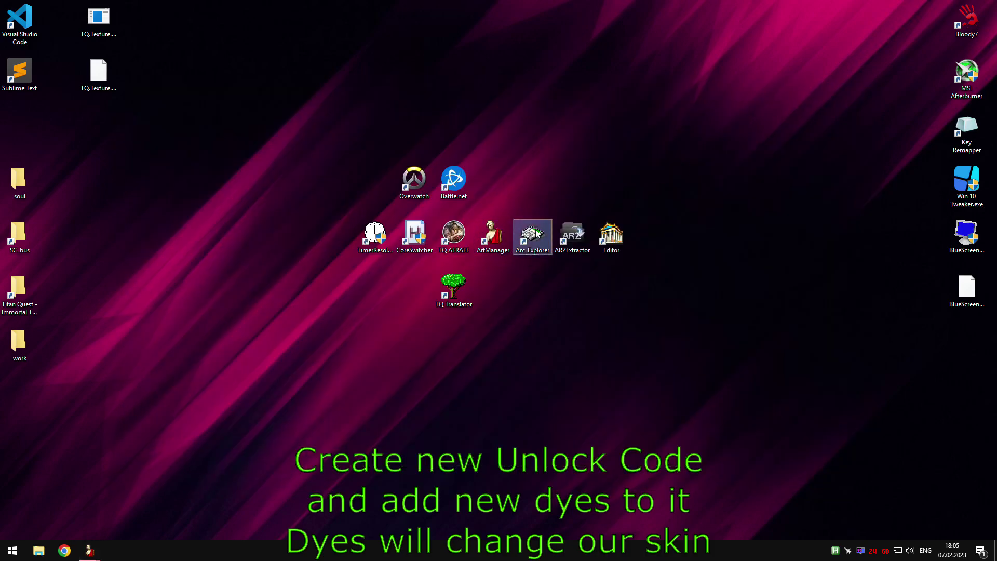
pyautogui.click(318, 161)
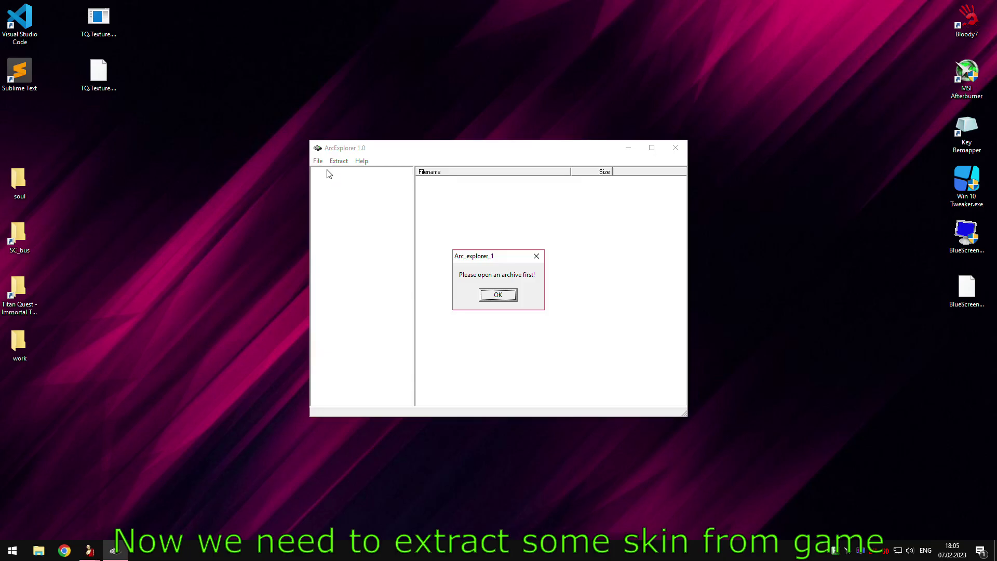
pyautogui.press('Return')
pyautogui.click(318, 161)
pyautogui.click(335, 173)
pyautogui.doubleClick(460, 185)
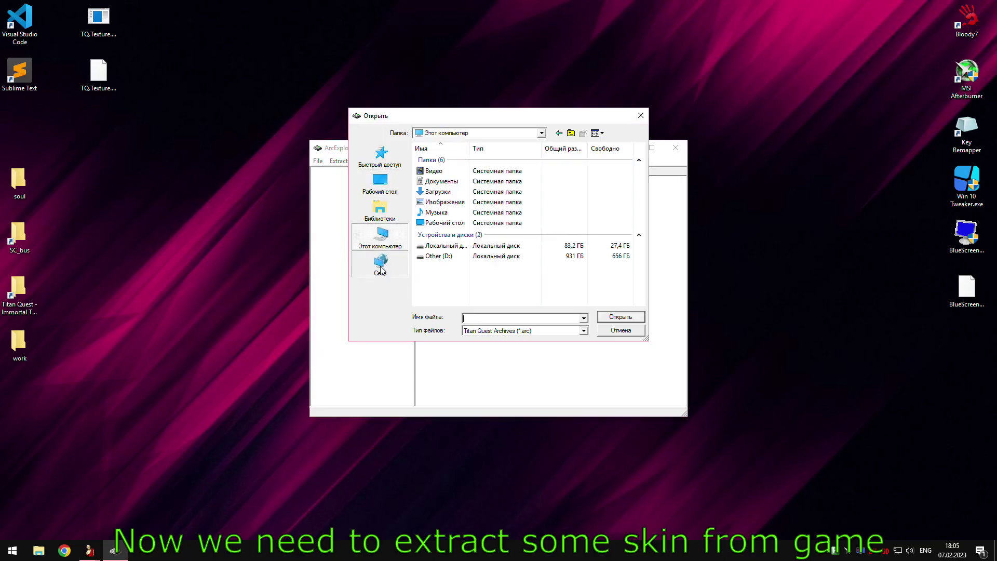
pyautogui.doubleClick(439, 248)
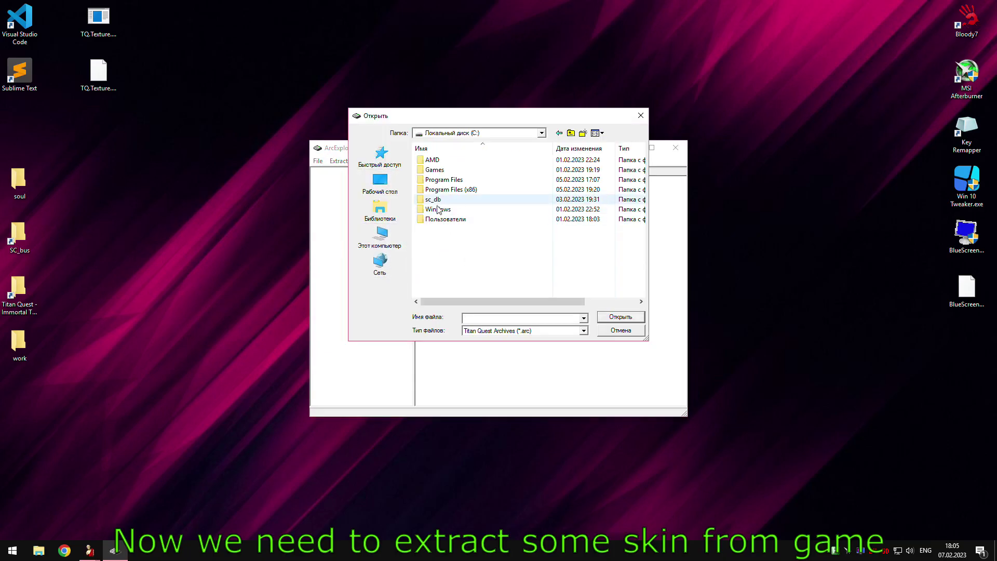
pyautogui.doubleClick(445, 169)
pyautogui.doubleClick(450, 161)
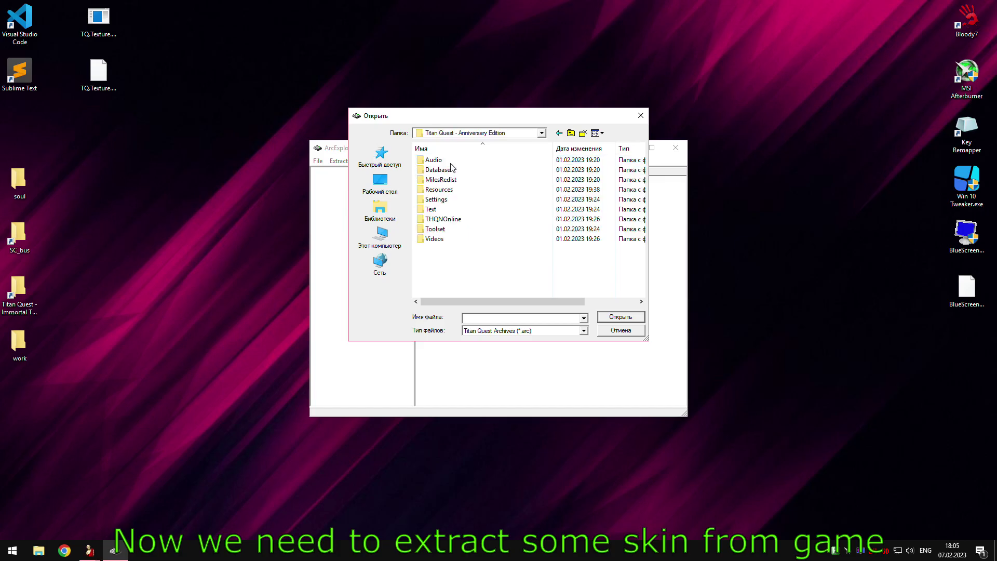
pyautogui.doubleClick(457, 190)
pyautogui.doubleClick(451, 201)
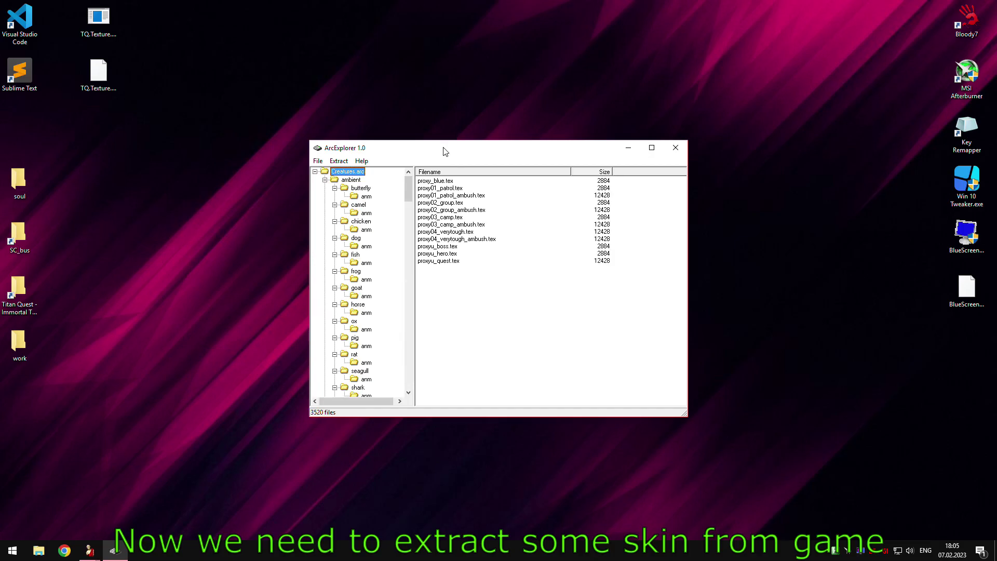
# Collapse the ambient, monster and npc folders of the archive and open pc/male.
pyautogui.moveTo(445, 152); pyautogui.dragTo(389, 121)
pyautogui.click(269, 151)
pyautogui.click(270, 158)
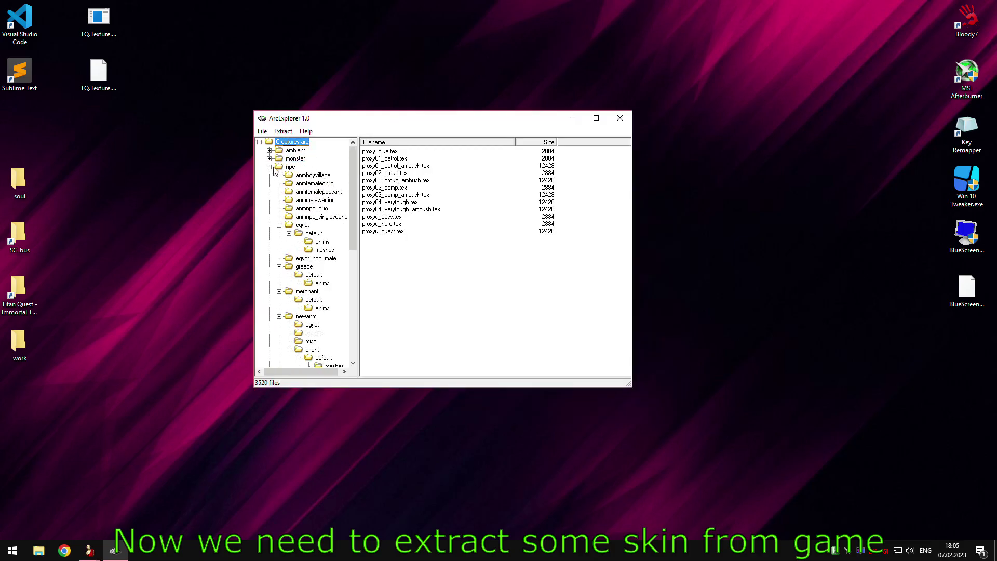
pyautogui.click(270, 167)
pyautogui.click(303, 201)
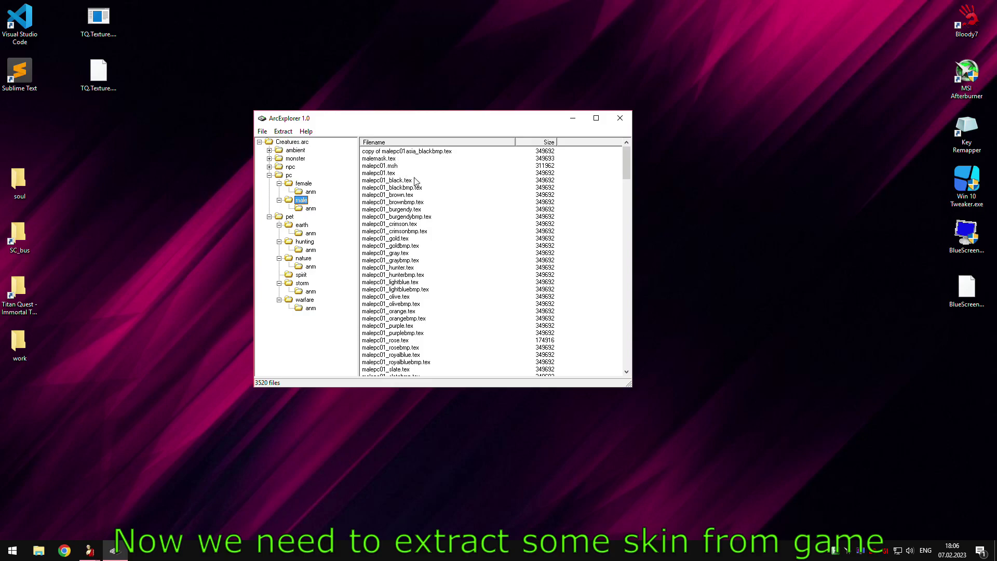
# Extract malepc01_crimson.tex from the archive to the desktop.
pyautogui.click(390, 196)
pyautogui.click(400, 224)
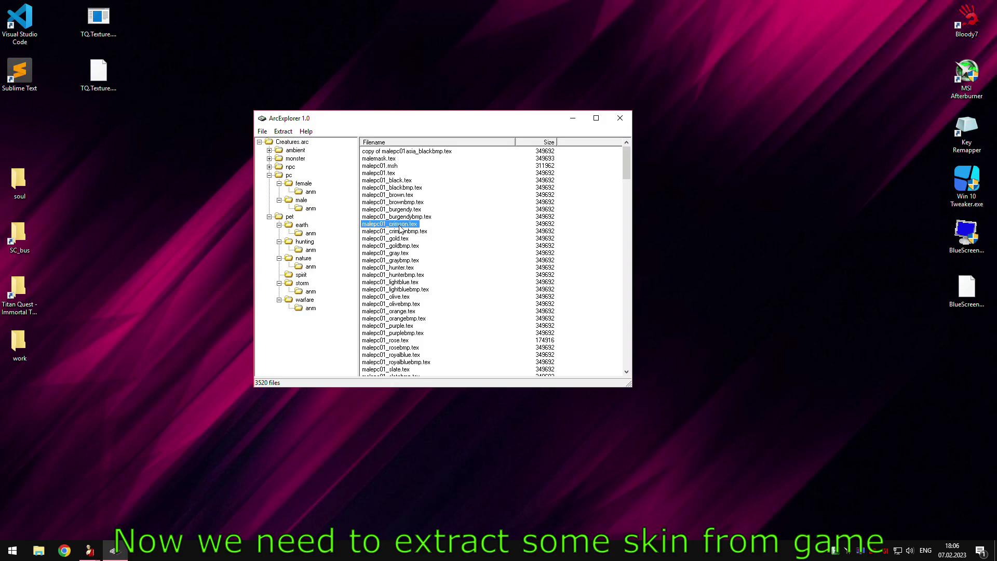
pyautogui.doubleClick(402, 223)
pyautogui.click(385, 186)
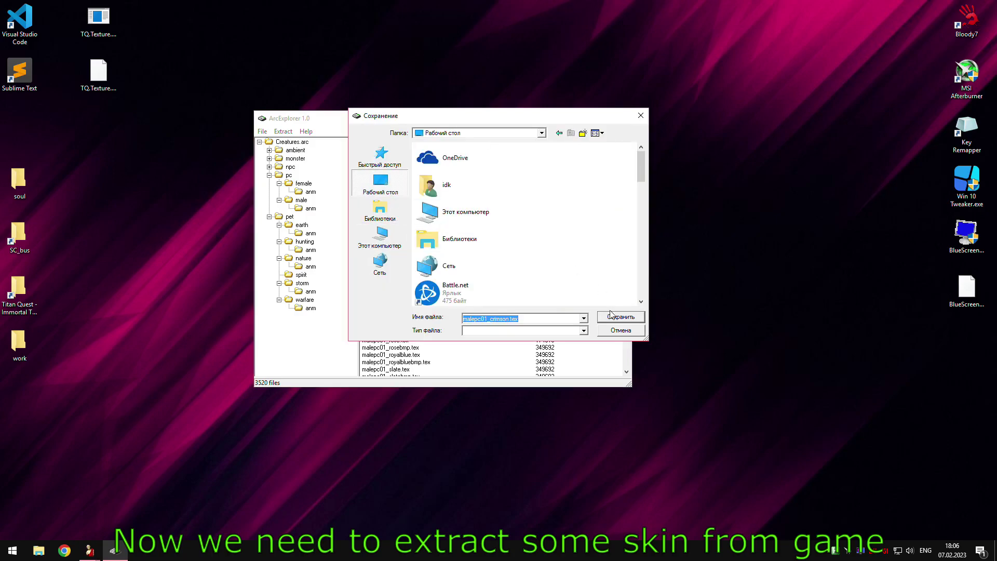
pyautogui.click(618, 315)
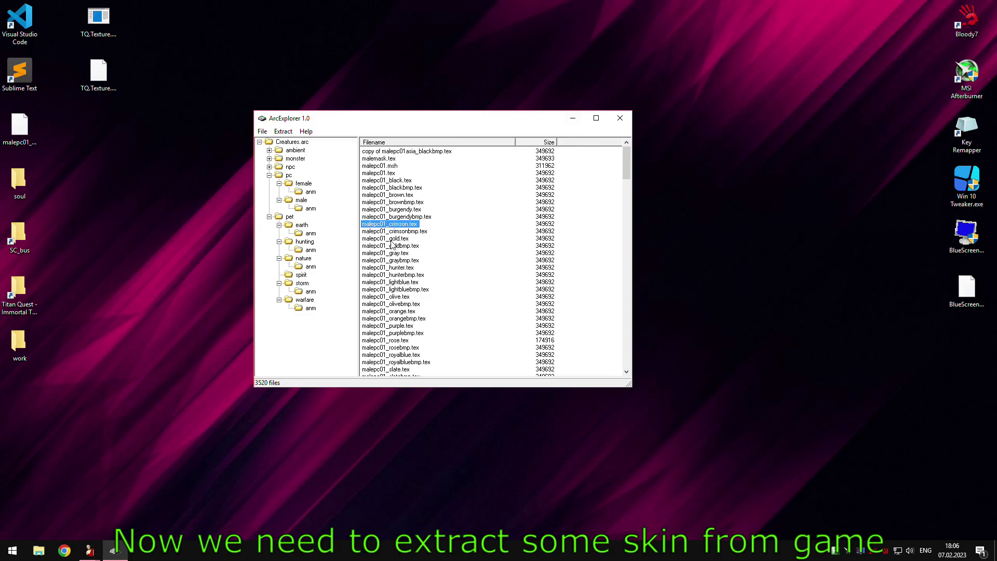
# Convert malepc01_crimson.tex to a DDS file with the TQ.Texture extractor on the desktop.
pyautogui.click(572, 119)
pyautogui.moveTo(20, 129); pyautogui.dragTo(335, 289)
pyautogui.moveTo(155, 18); pyautogui.dragTo(91, 91)
pyautogui.moveTo(97, 105); pyautogui.dragTo(137, 314)
pyautogui.moveTo(335, 289); pyautogui.dragTo(155, 248)
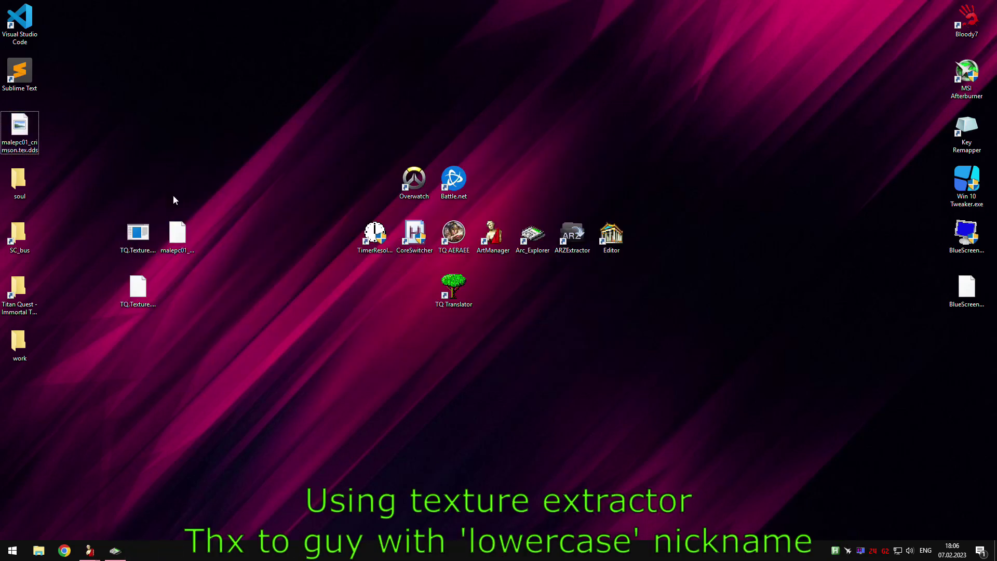
# Switch to Chrome, search Google for "from dds to psd" and open the Aconvert DDS to PSD converter.
pyautogui.click(64, 551)
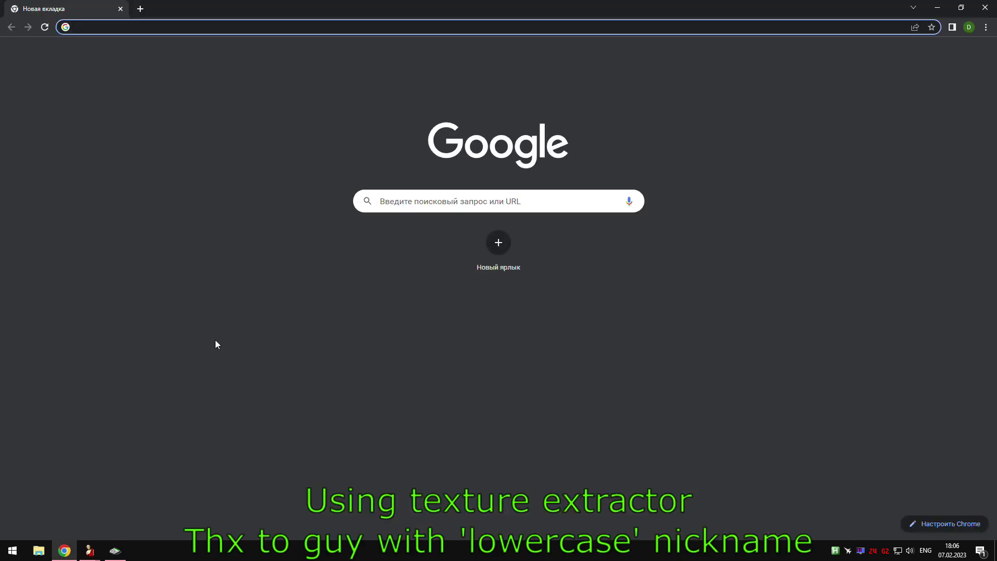
pyautogui.write('from dds to p')
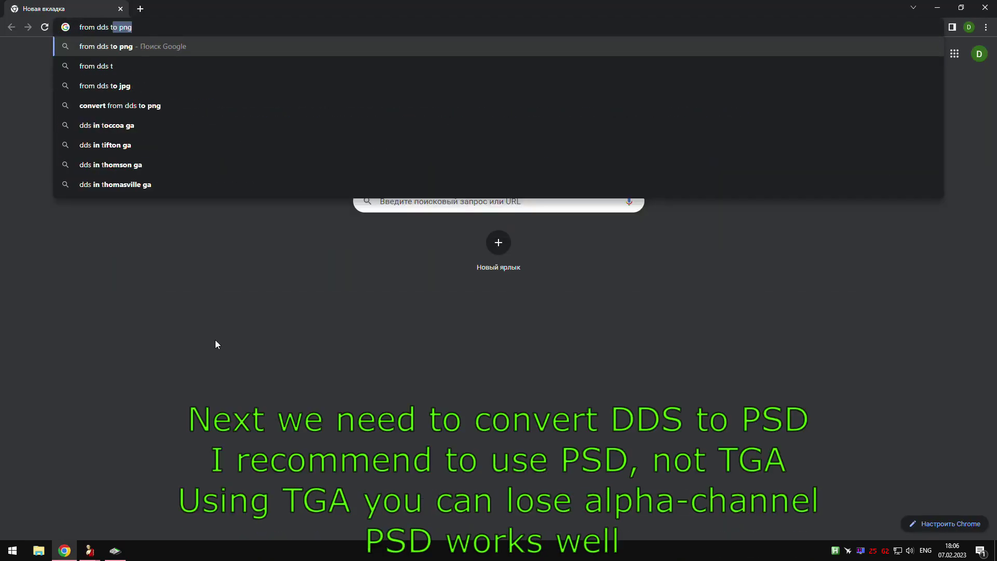
pyautogui.write('sd')
pyautogui.press('Return')
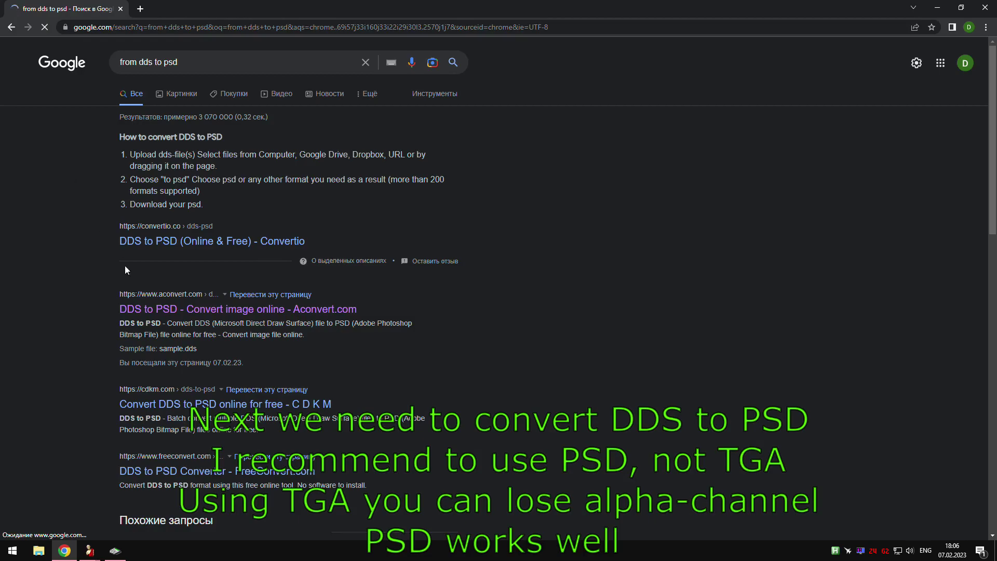
pyautogui.click(139, 312)
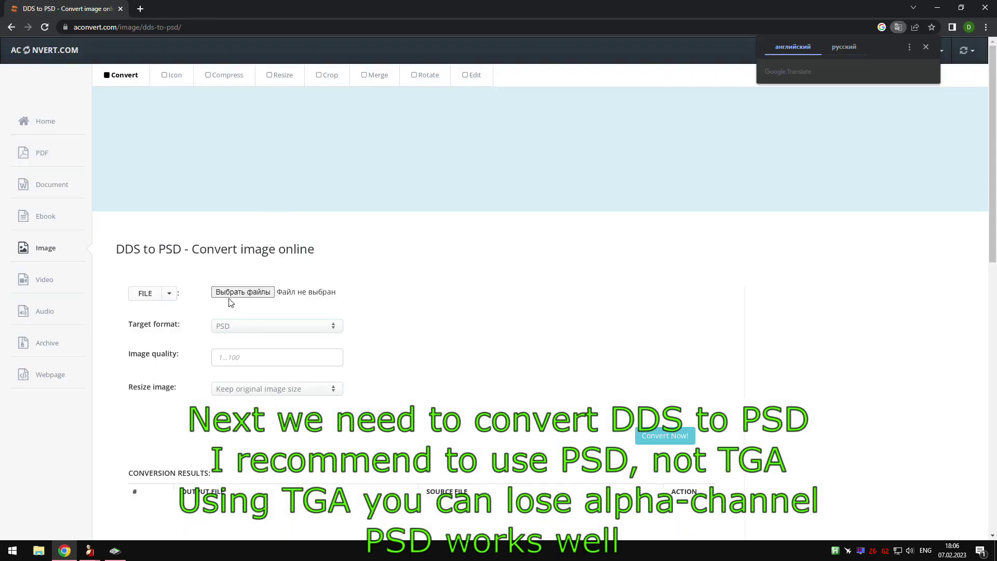
# Upload malepc01_crimson.tex.dds from the desktop and convert it to PSD at its original size.
pyautogui.click(227, 296)
pyautogui.click(52, 78)
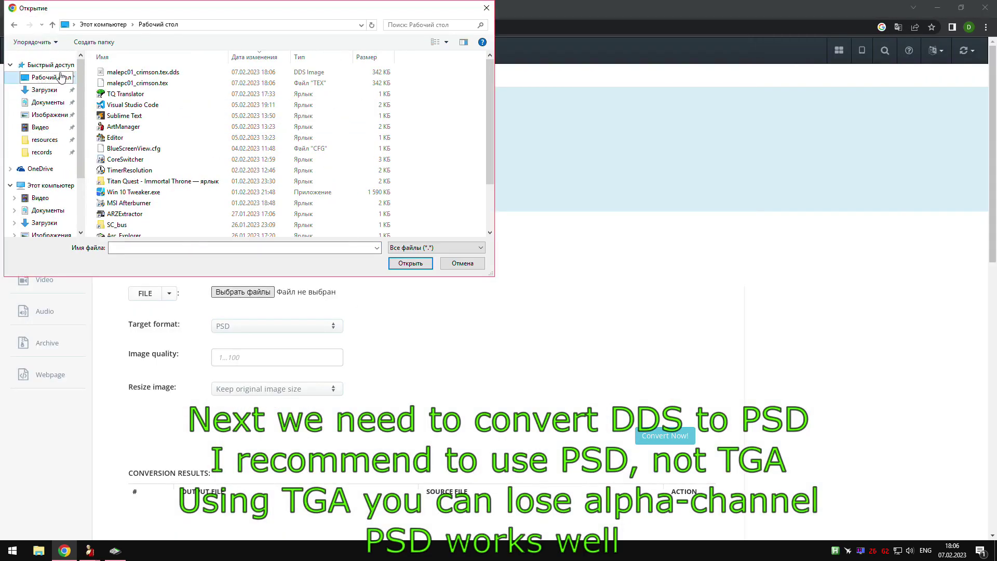
pyautogui.doubleClick(155, 74)
pyautogui.scroll(-2, 474, 300)
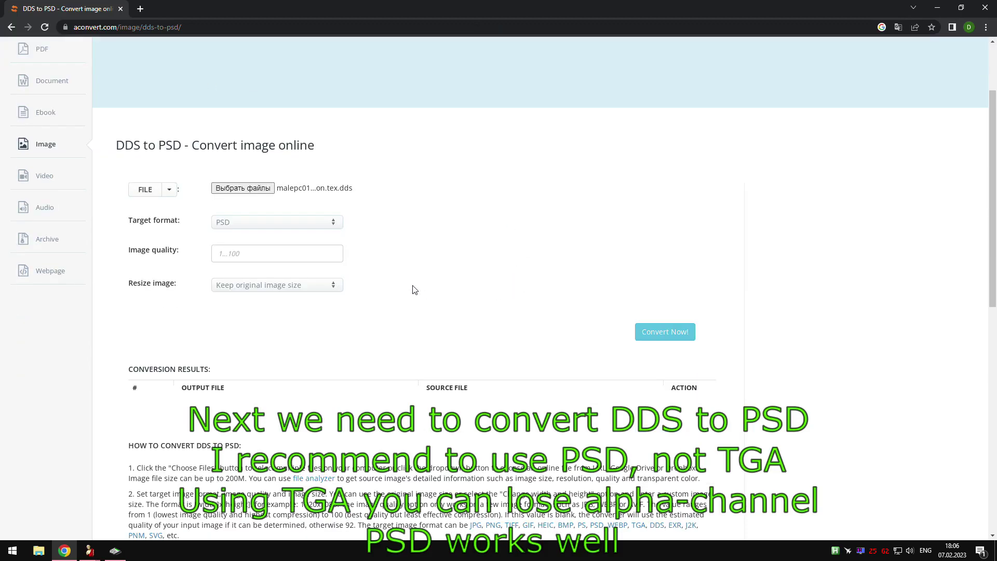
pyautogui.click(667, 333)
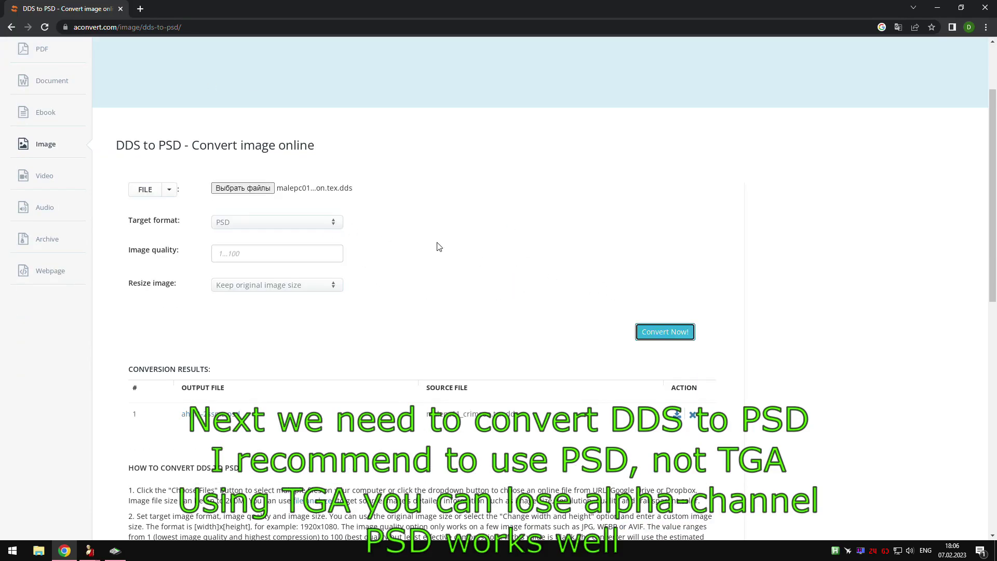
# Download the converted file ah1i1-2ssmz.psd and replace the converter page with a new blank tab.
pyautogui.scroll(-1, 417, 340)
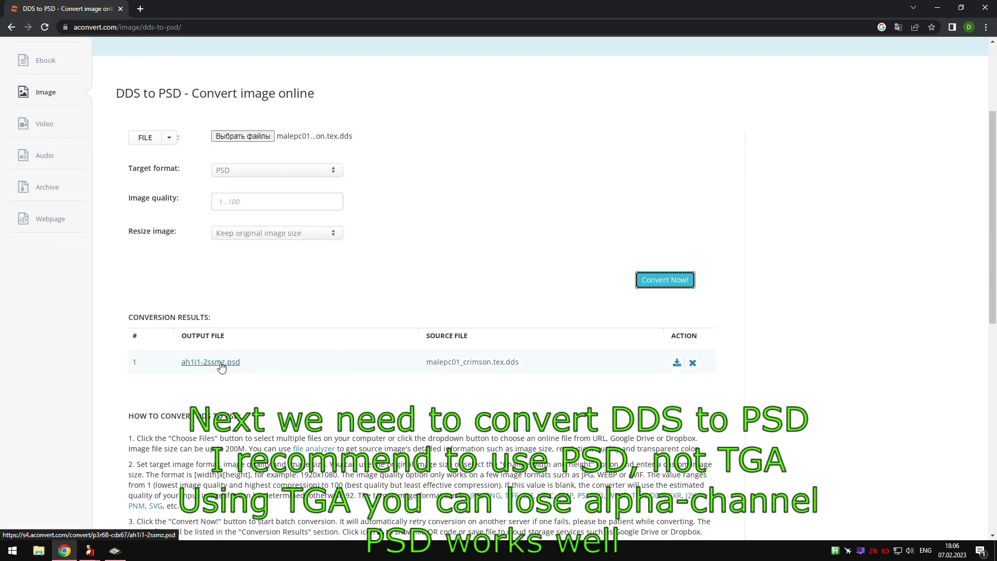
pyautogui.click(221, 362)
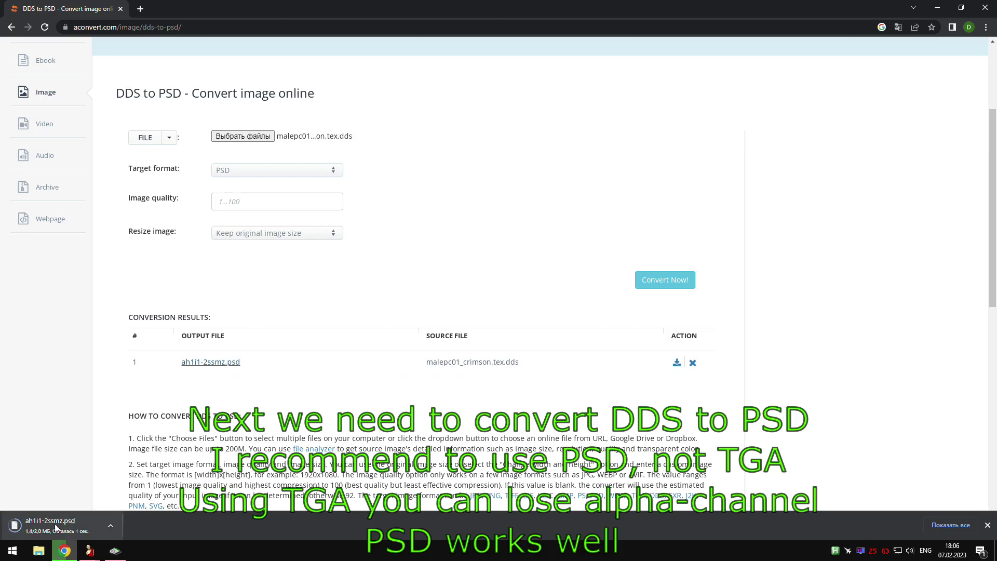
pyautogui.click(139, 9)
pyautogui.click(120, 9)
# Search Google for "photoshop online" and open the online-fotoshop.ru editor.
pyautogui.write('h')
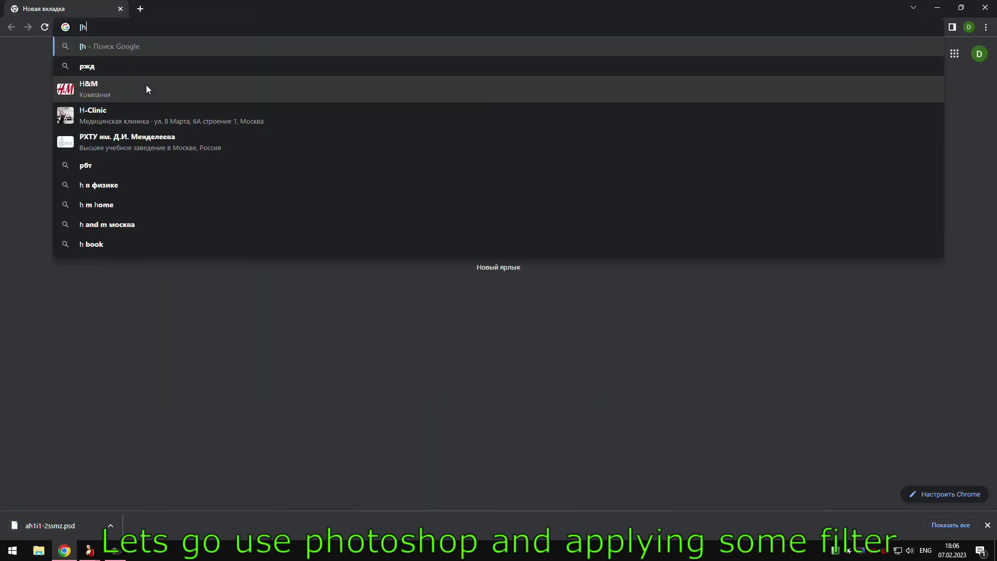
pyautogui.press('BackSpace')
pyautogui.press('BackSpace')
pyautogui.write('ph')
pyautogui.press('Return')
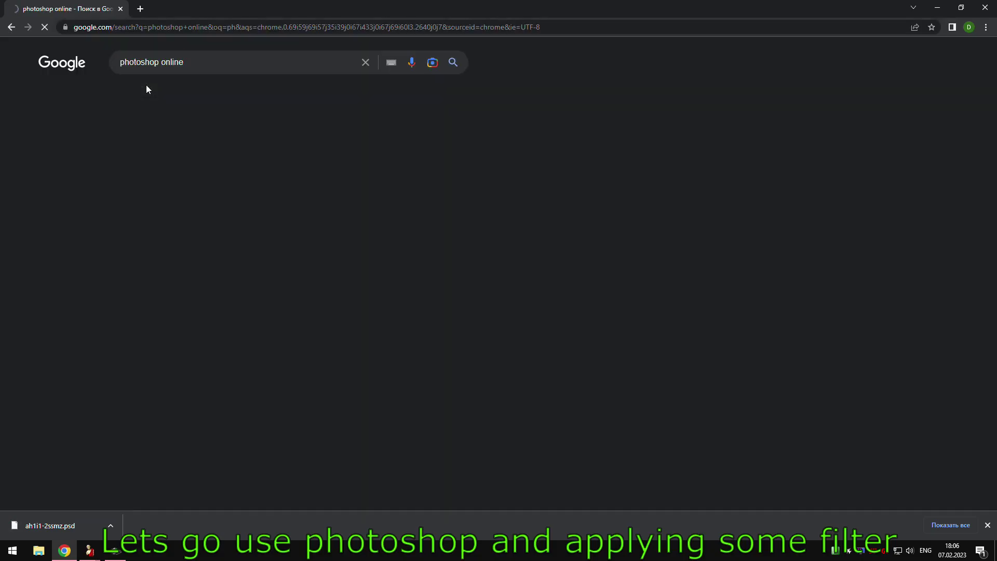
pyautogui.click(173, 151)
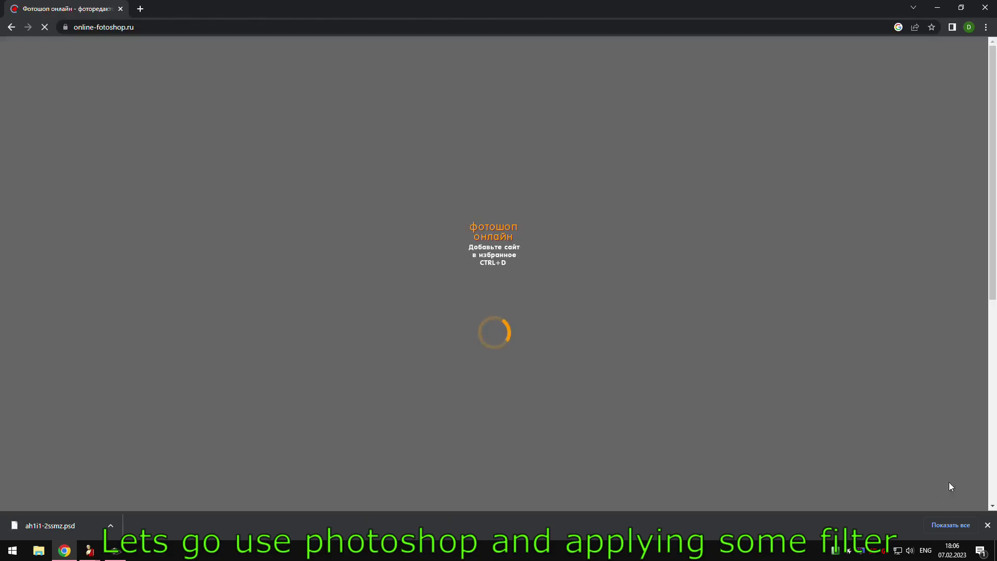
pyautogui.click(988, 525)
pyautogui.scroll(-2, 347, 259)
pyautogui.scroll(1, 338, 259)
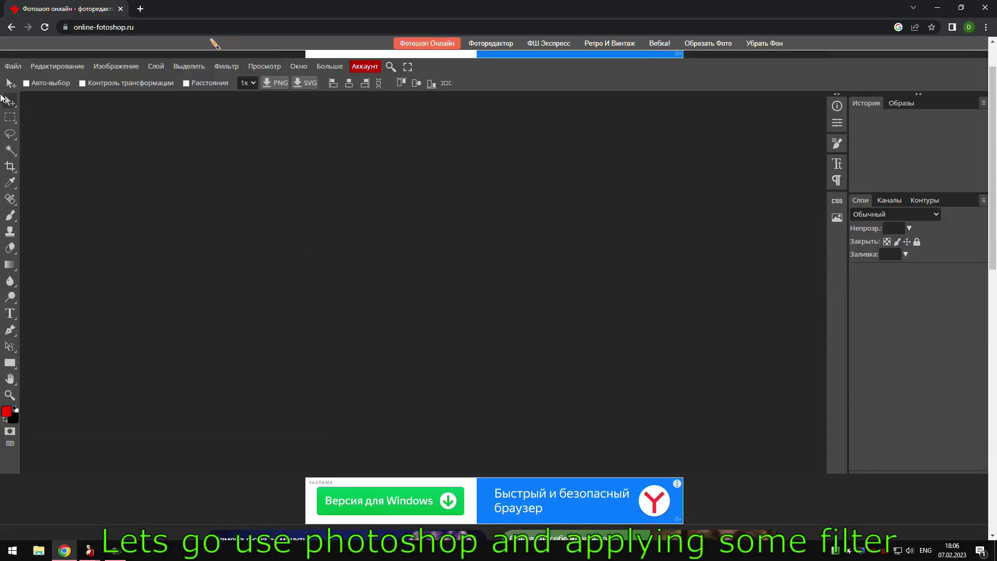
# Open ah1i1-2ssmz.psd from the Downloads folder in the online editor.
pyautogui.click(11, 65)
pyautogui.click(20, 98)
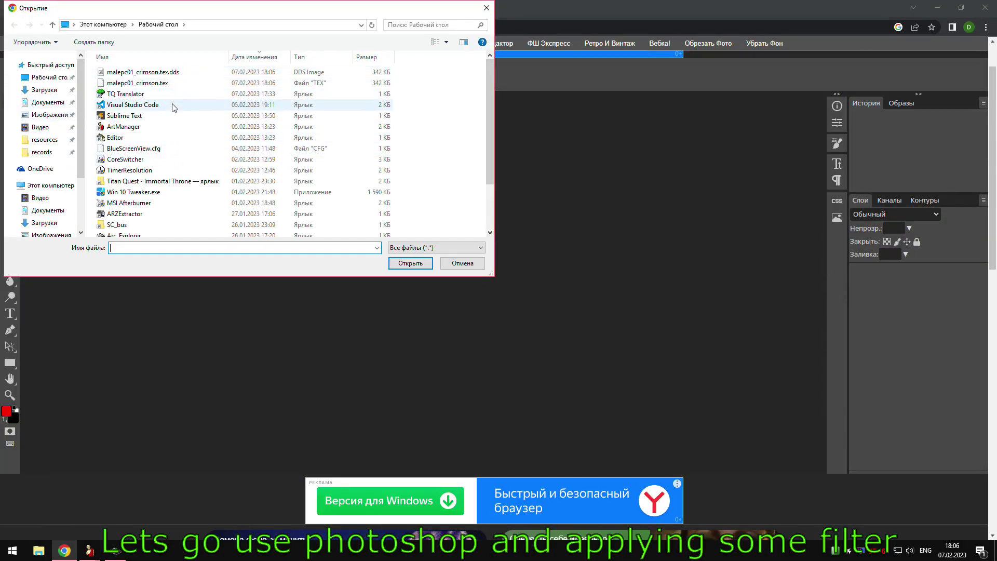
pyautogui.click(44, 89)
pyautogui.doubleClick(130, 72)
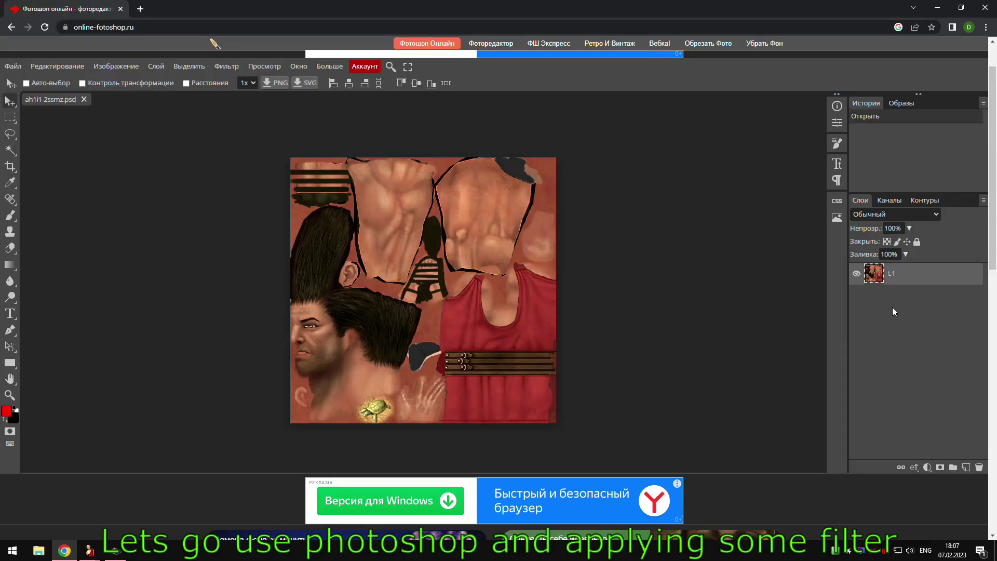
# Add a hidden empty layer beneath L1 and make L1 the active layer.
pyautogui.click(156, 66)
pyautogui.moveTo(161, 82)
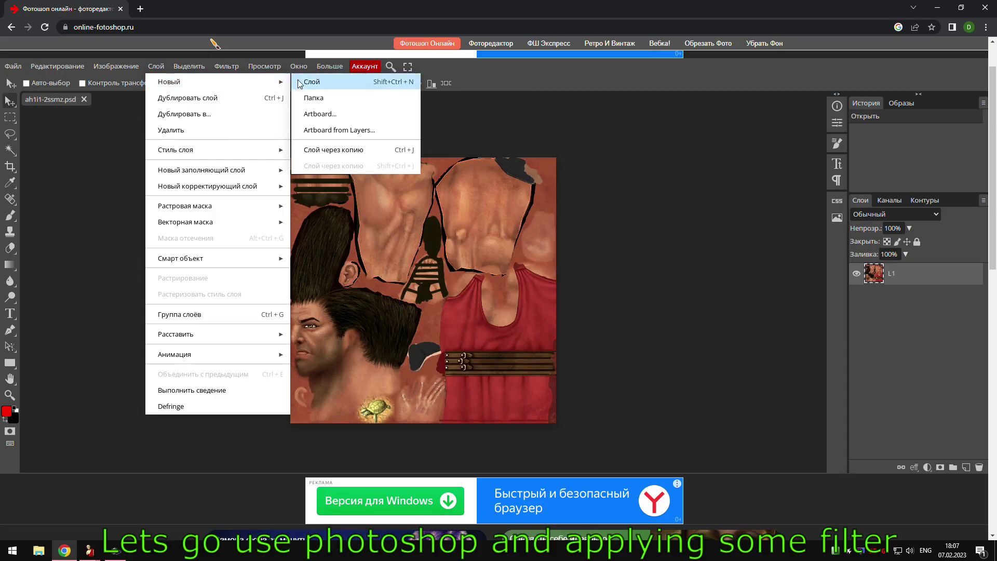
pyautogui.click(322, 82)
pyautogui.moveTo(893, 288); pyautogui.dragTo(900, 310)
pyautogui.click(909, 277)
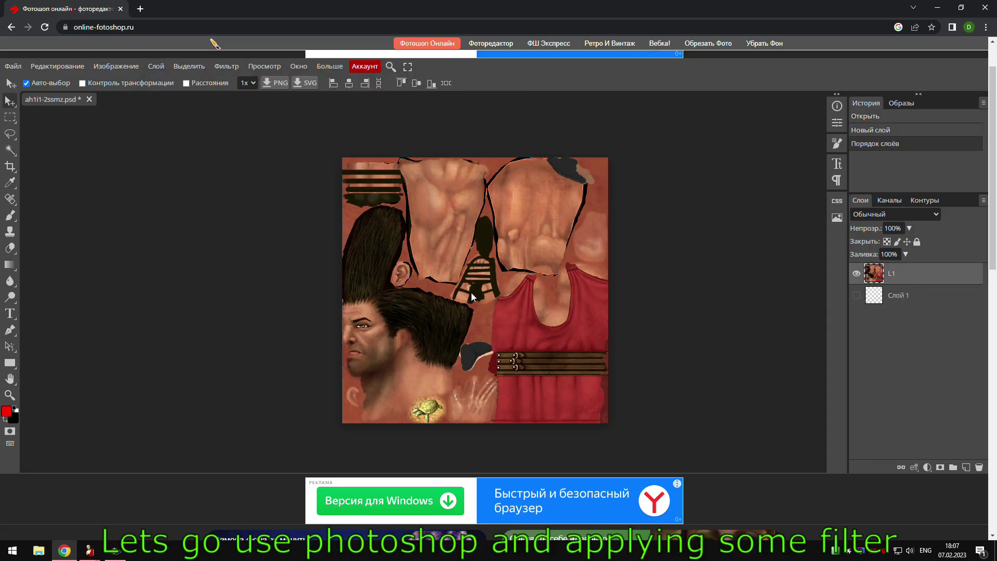
# Apply the Glowing Edges filter to L1 with edge width 1, edge brightness 20 and smoothness 1, and save the result as PSD.
pyautogui.click(220, 66)
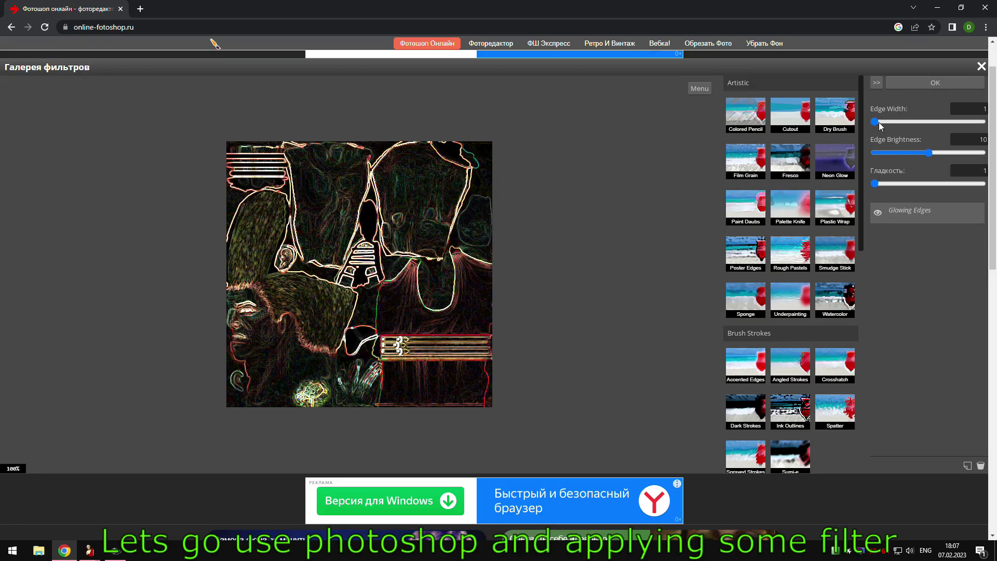
pyautogui.moveTo(899, 122); pyautogui.dragTo(856, 124)
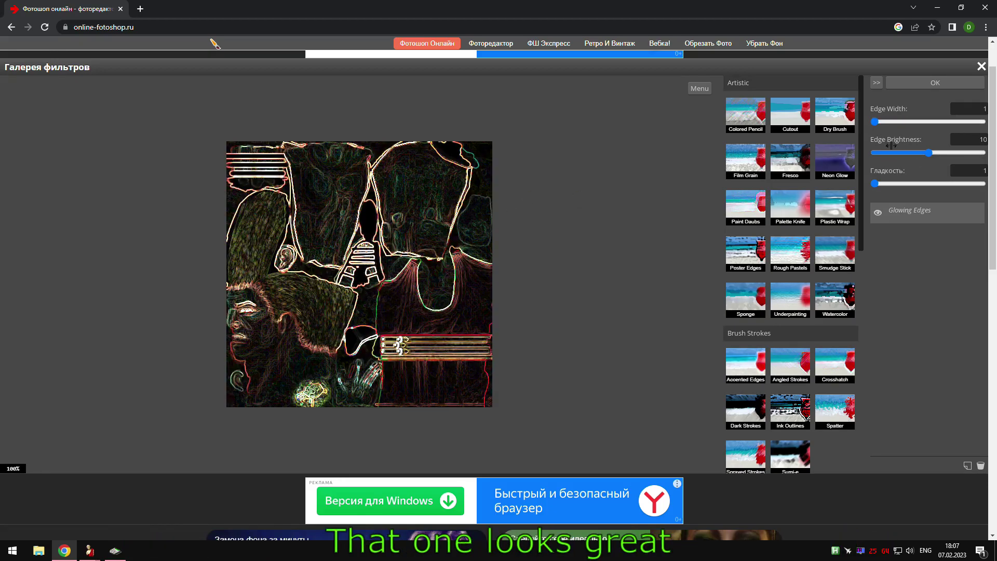
pyautogui.moveTo(929, 152); pyautogui.dragTo(901, 152)
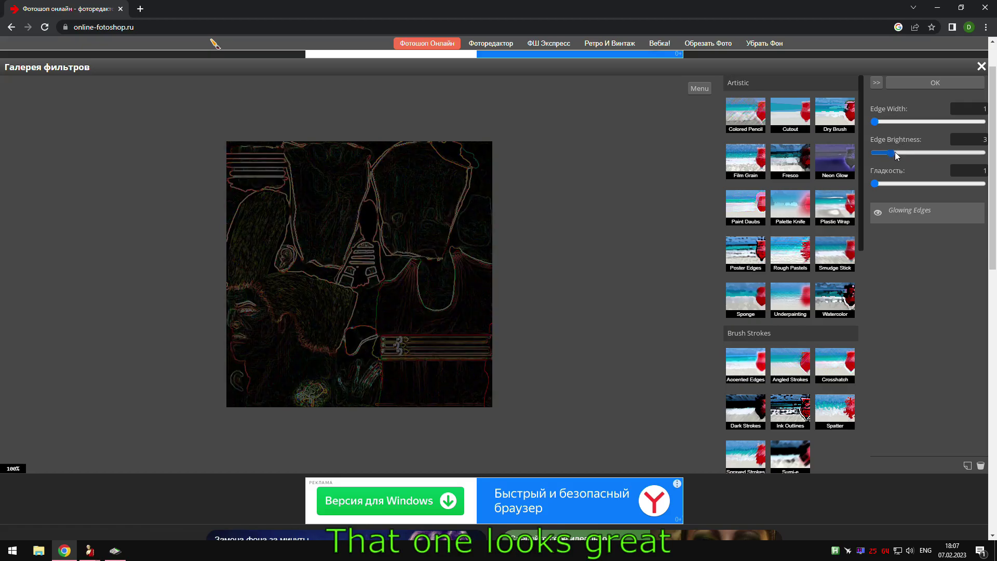
pyautogui.click(948, 152)
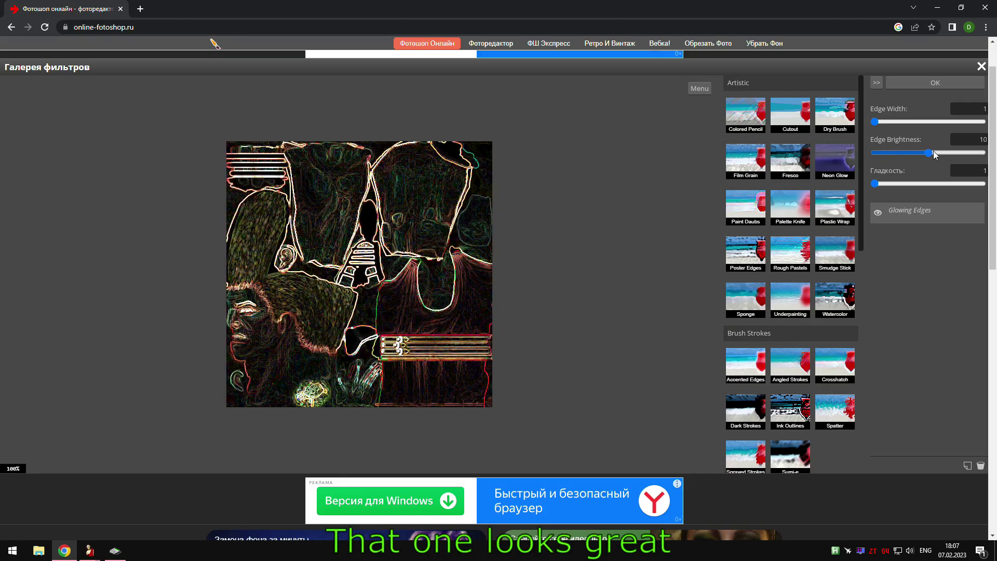
pyautogui.moveTo(934, 153); pyautogui.dragTo(983, 152)
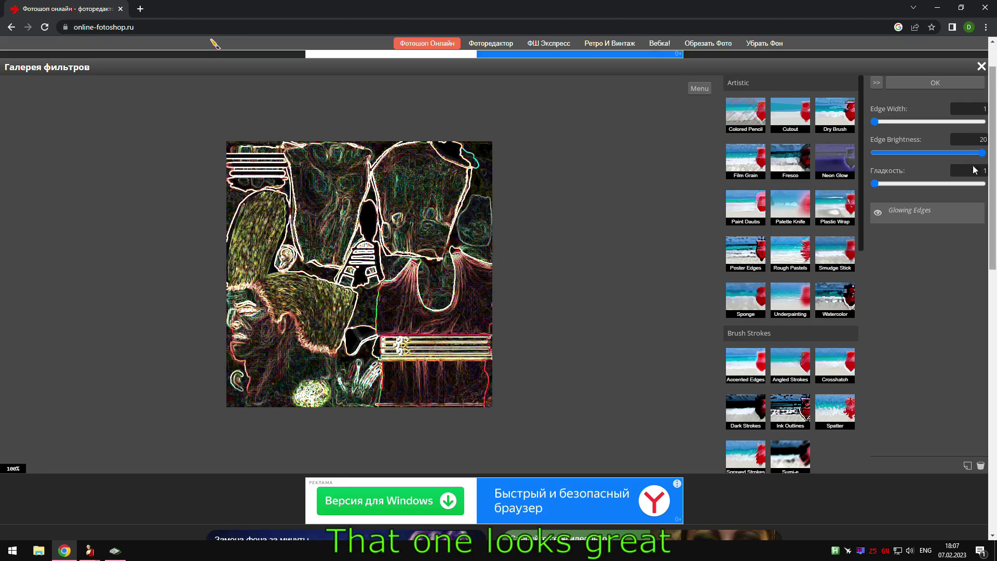
pyautogui.click(907, 182)
pyautogui.moveTo(903, 182); pyautogui.dragTo(845, 191)
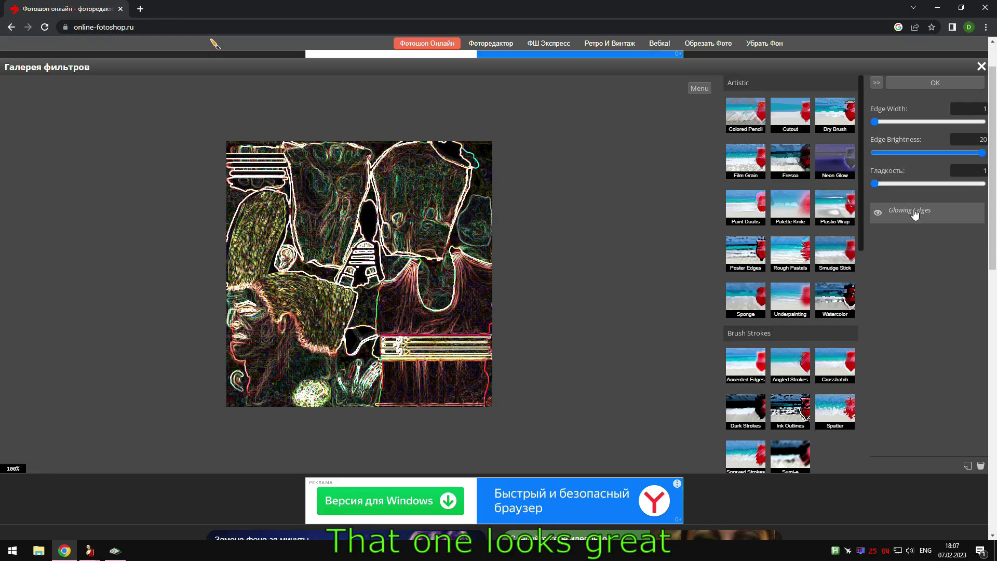
pyautogui.click(912, 83)
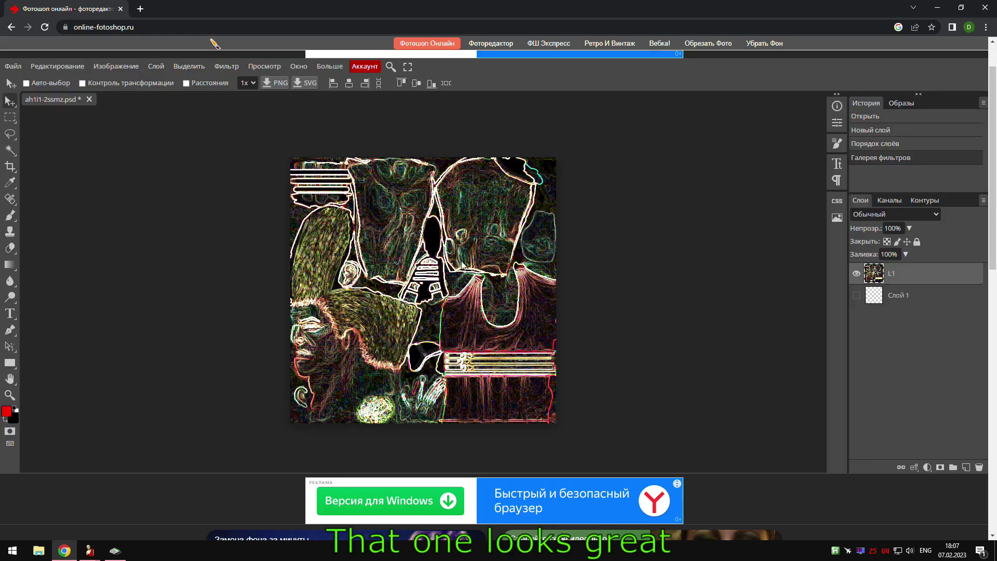
pyautogui.hotkey('ctrl', 's')
# Undo the Glowing Edges filter and choose Neon Glow from the filter gallery with a yellow glow colour.
pyautogui.hotkey('ctrl', 'z')
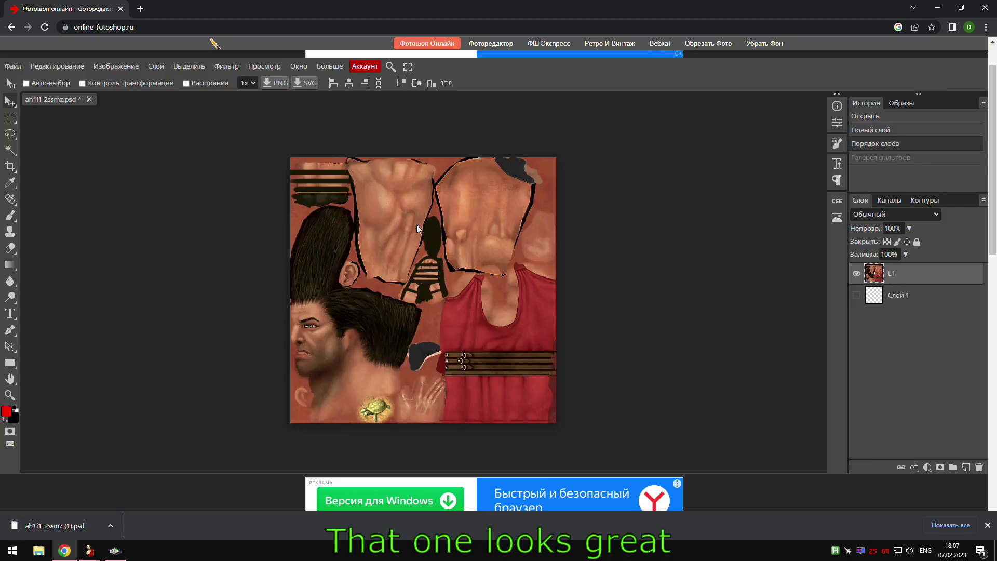
pyautogui.click(227, 66)
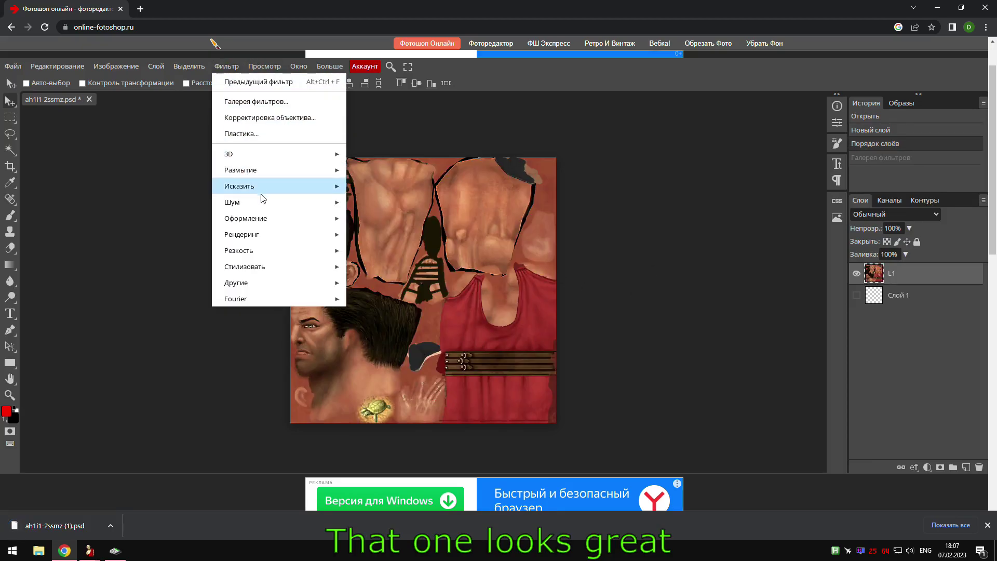
pyautogui.click(243, 102)
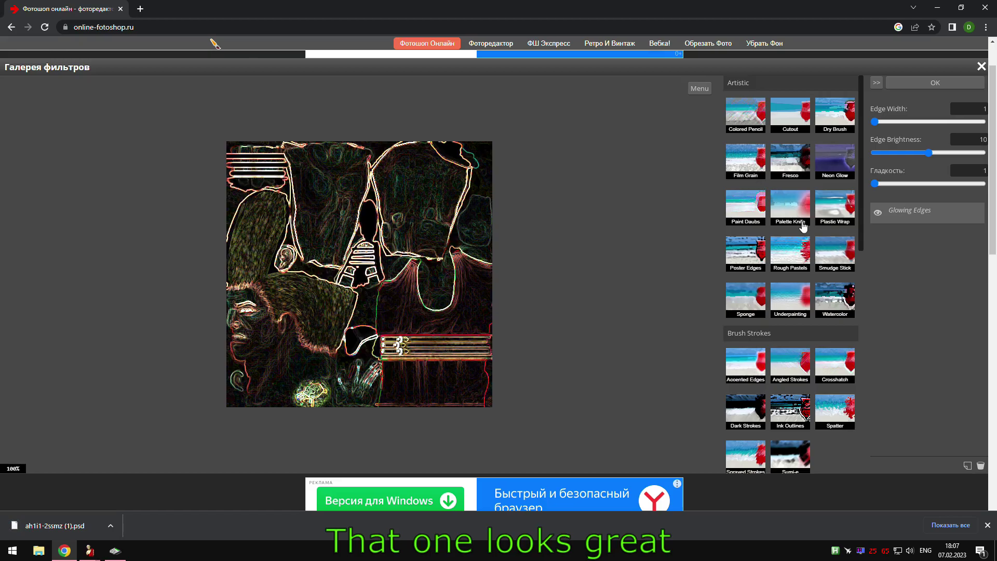
pyautogui.click(805, 225)
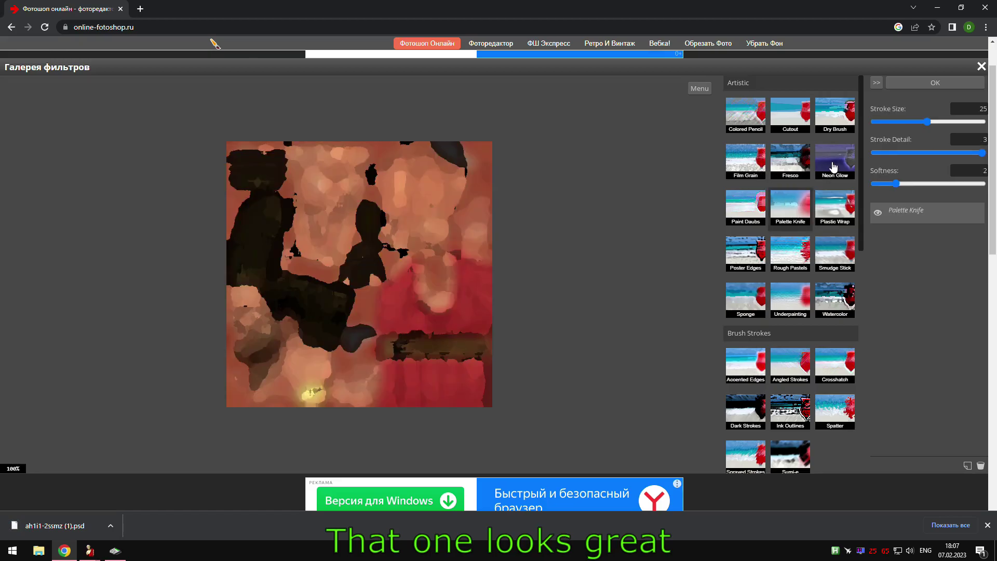
pyautogui.click(835, 165)
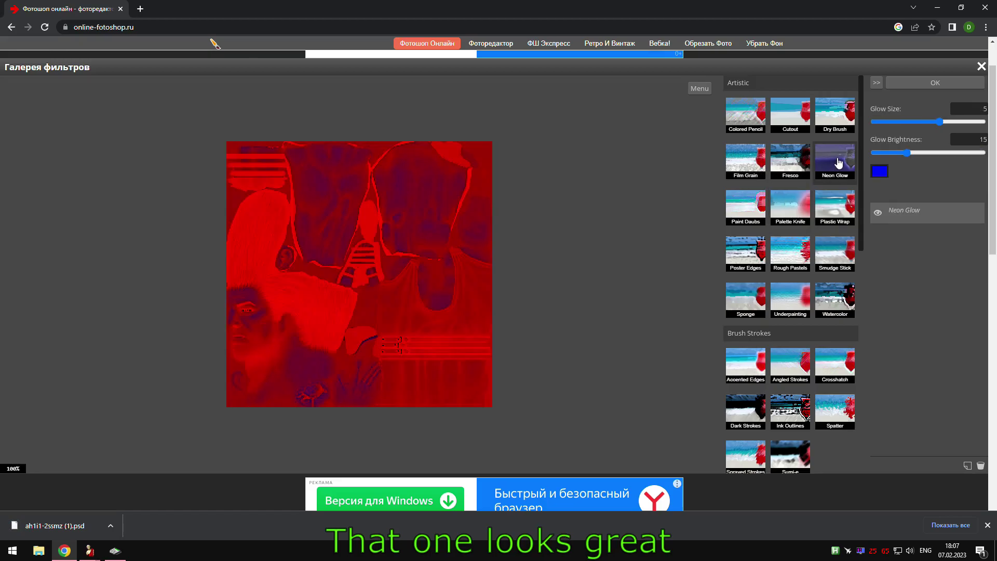
pyautogui.click(880, 174)
pyautogui.moveTo(211, 253); pyautogui.dragTo(215, 274)
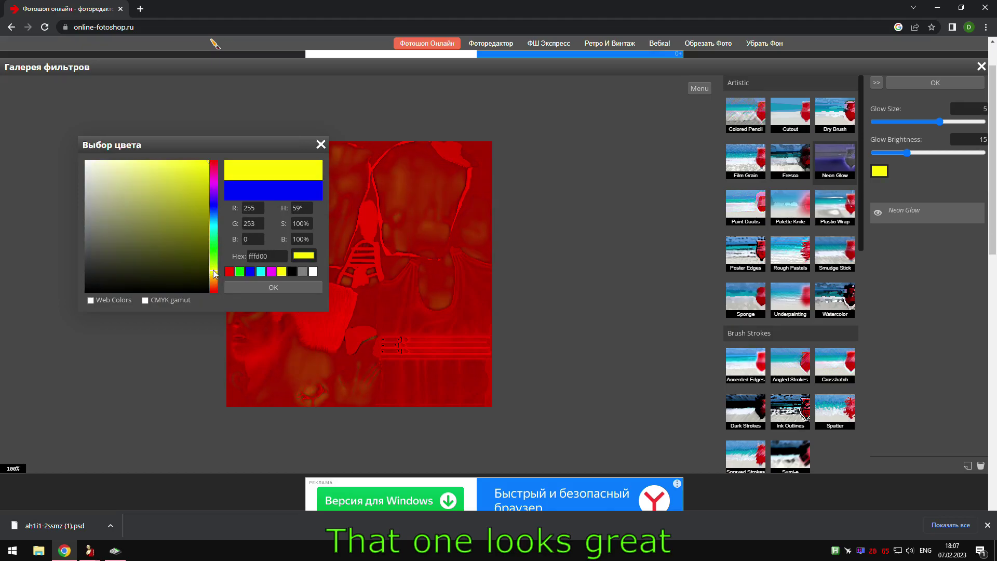
pyautogui.click(194, 163)
pyautogui.click(258, 288)
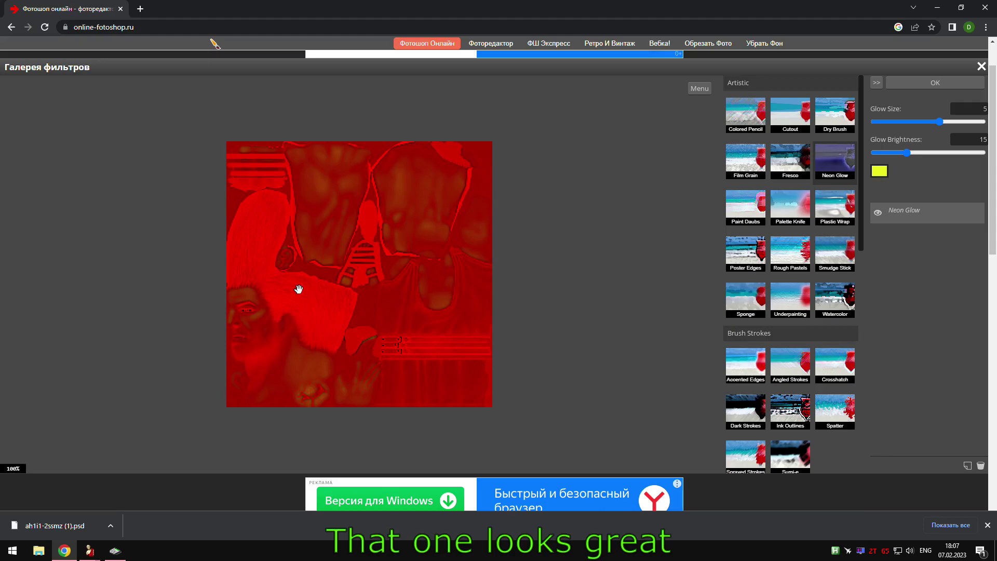
# Apply Neon Glow with glow size -24 and glow brightness 50, and save the result as PSD.
pyautogui.moveTo(943, 121); pyautogui.dragTo(983, 122)
pyautogui.moveTo(906, 153); pyautogui.dragTo(981, 152)
pyautogui.moveTo(981, 122); pyautogui.dragTo(900, 122)
pyautogui.click(952, 152)
pyautogui.moveTo(865, 161); pyautogui.dragTo(813, 162)
pyautogui.moveTo(886, 161); pyautogui.dragTo(987, 155)
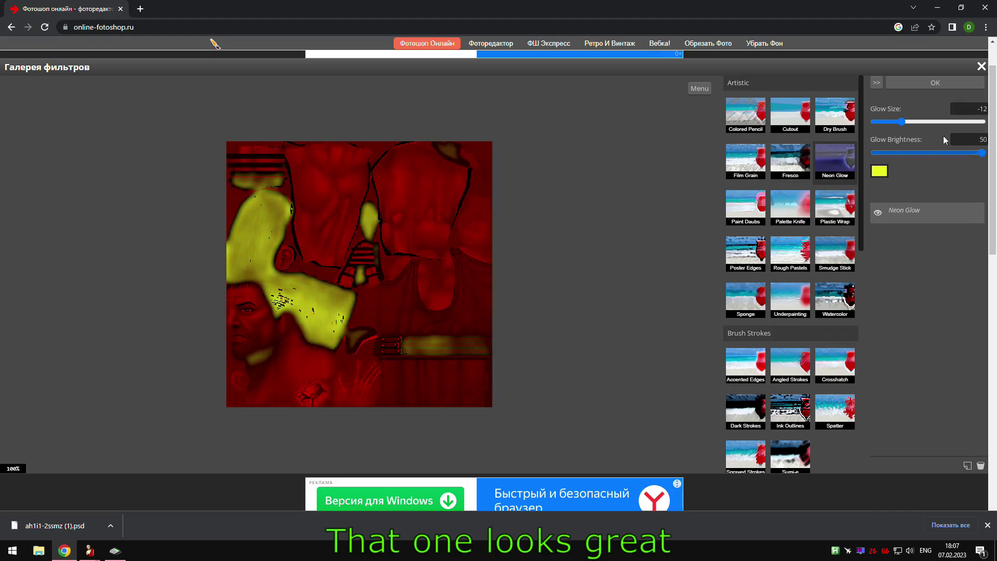
pyautogui.moveTo(901, 124); pyautogui.dragTo(884, 121)
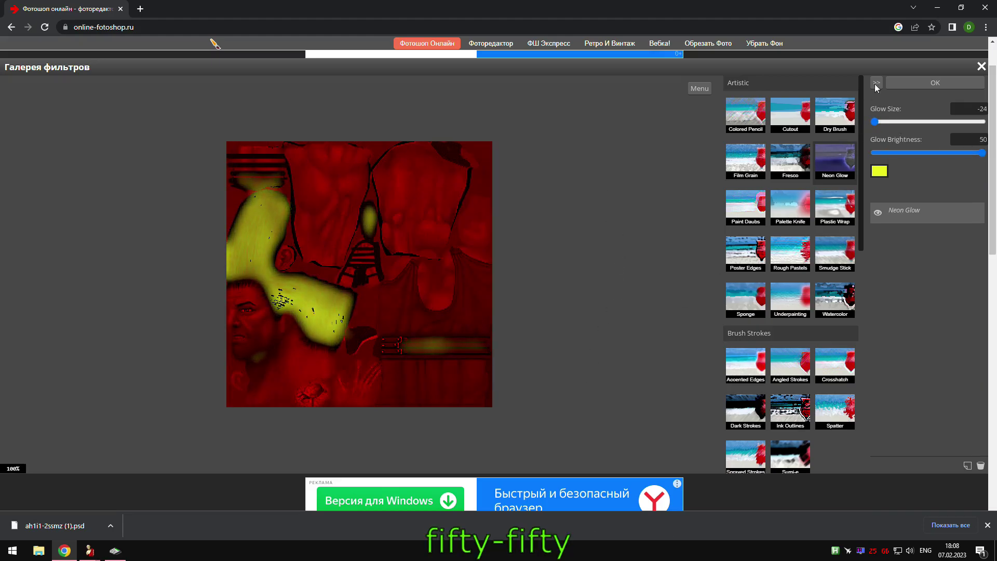
pyautogui.click(906, 84)
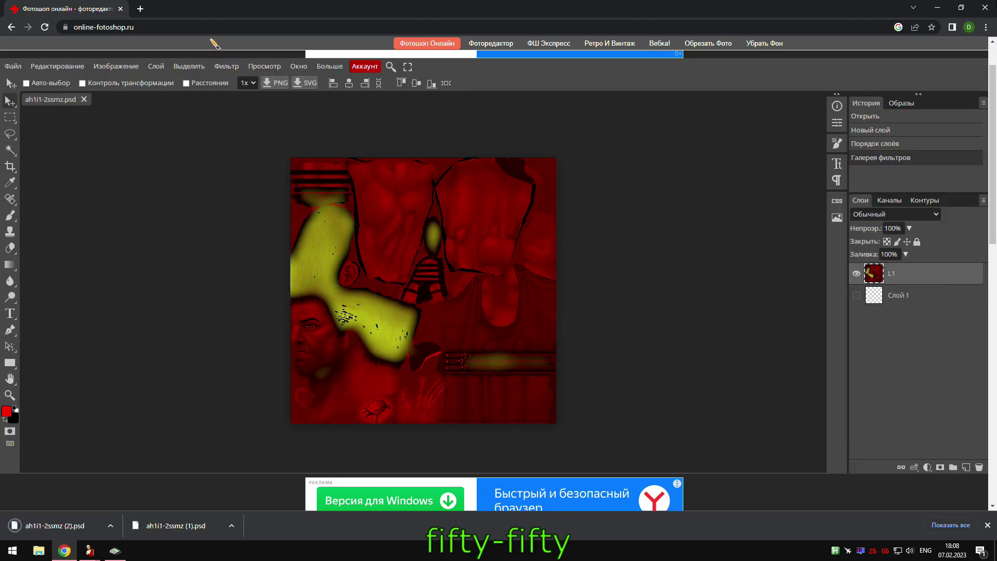
# Close the browser and rename the two edited PSD files in Downloads to s1.psd and s2.psd, the newest being s2.psd.
pyautogui.click(991, 4)
pyautogui.press('super+e')
pyautogui.click(170, 274)
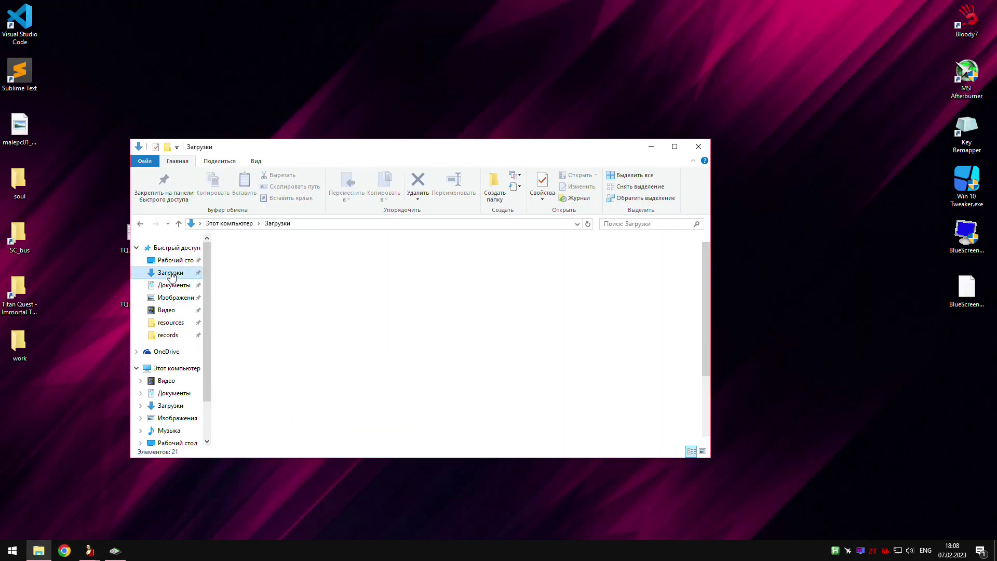
pyautogui.click(358, 267)
pyautogui.press('F2')
pyautogui.write('s1')
pyautogui.hotkey('shift', 'Tab')
pyautogui.write('s3')
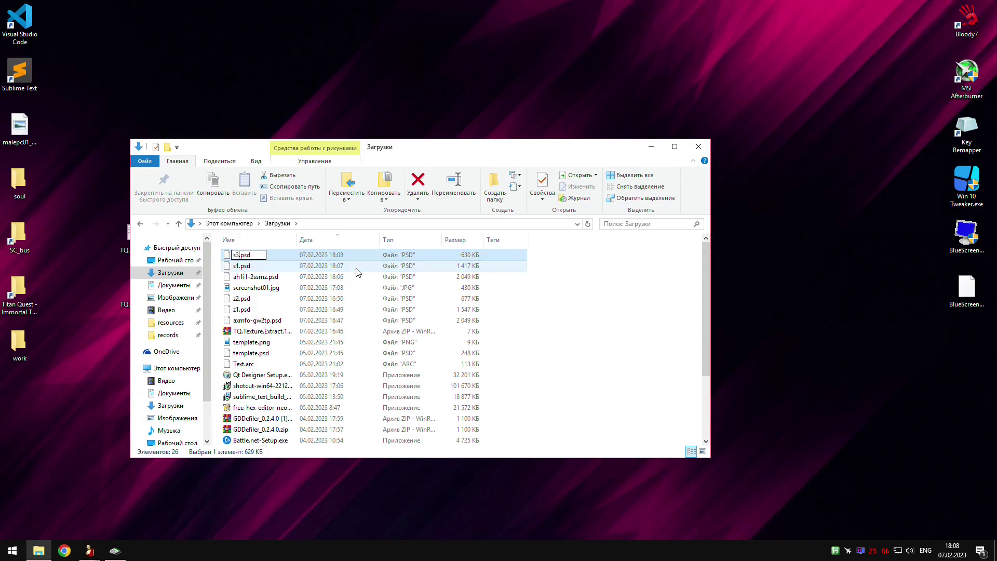
pyautogui.press('Return')
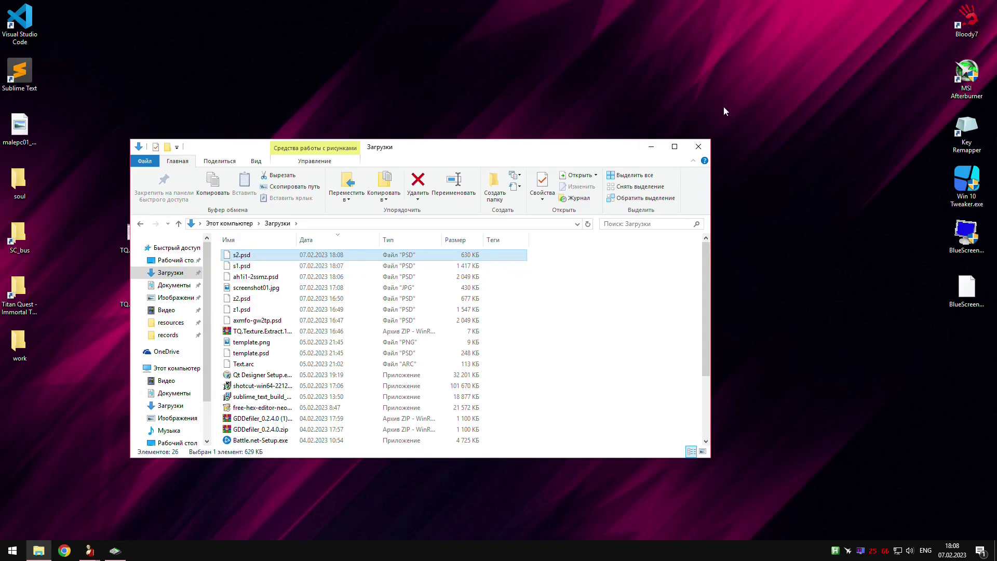
pyautogui.click(704, 147)
# Close the skinOne.dbr editor and Arc_explorer, and display the mod's sources in Art Manager.
pyautogui.moveTo(93, 552)
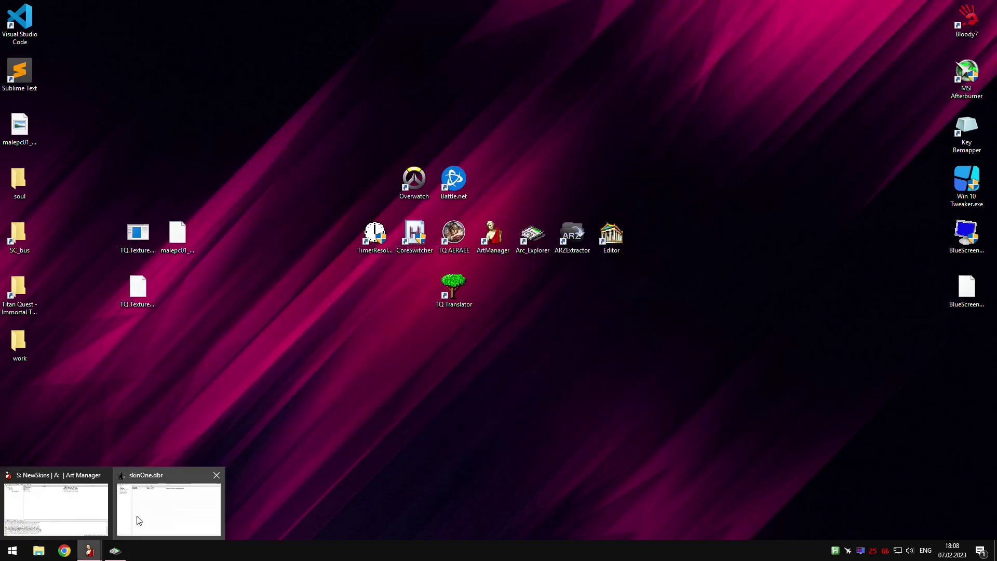
pyautogui.click(165, 499)
pyautogui.click(839, 117)
pyautogui.hotkey('alt', 'Tab')
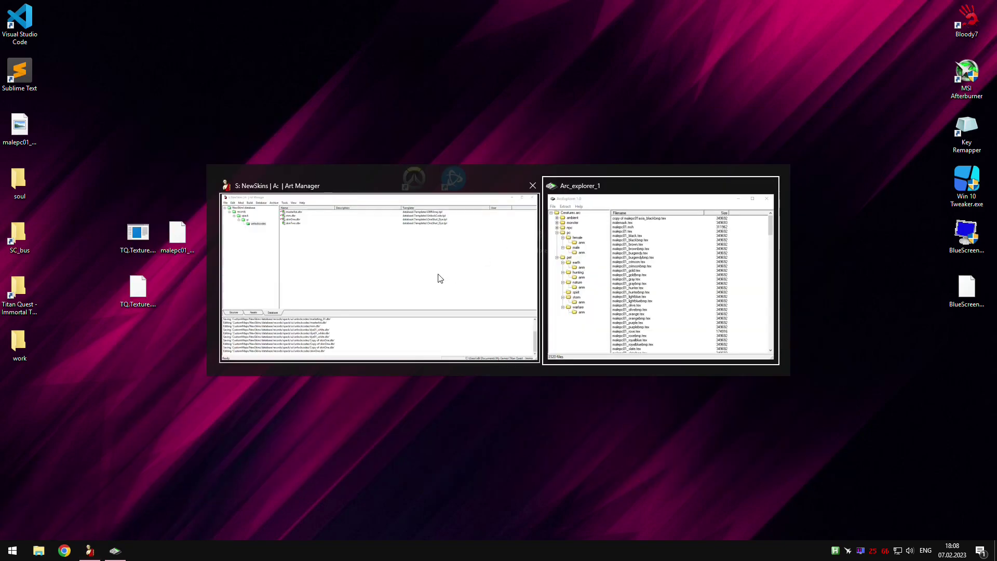
pyautogui.click(773, 185)
pyautogui.click(161, 354)
pyautogui.rightClick(167, 110)
pyautogui.click(208, 121)
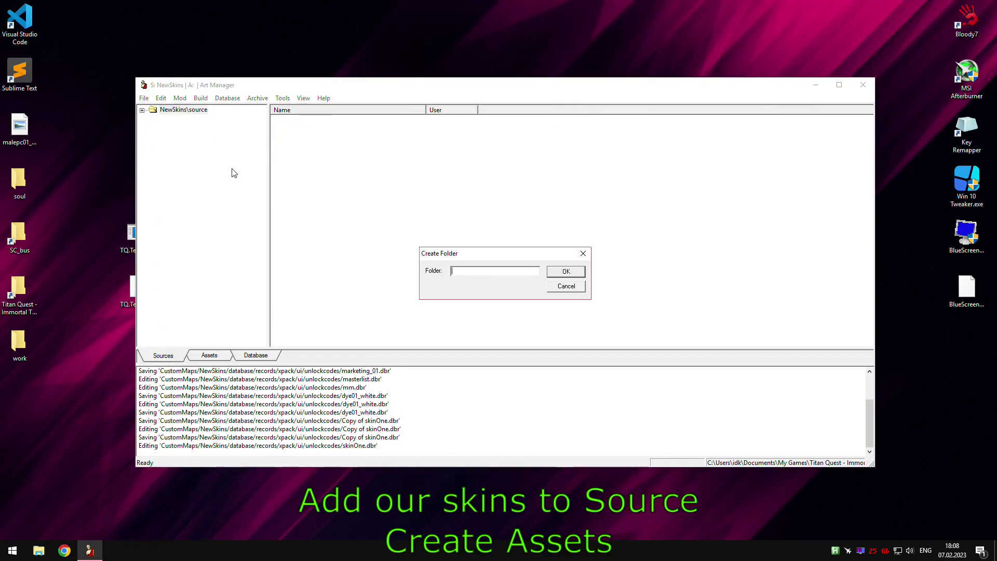
pyautogui.press('Escape')
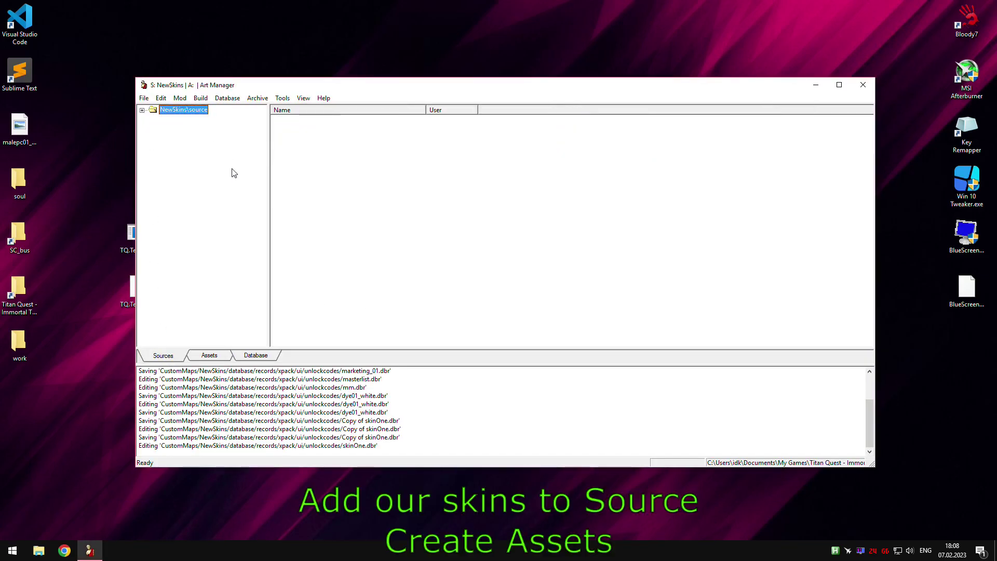
# Expand NewSkins\source and create a folder named NewSkinsTex in it.
pyautogui.click(141, 110)
pyautogui.rightClick(172, 110)
pyautogui.click(207, 122)
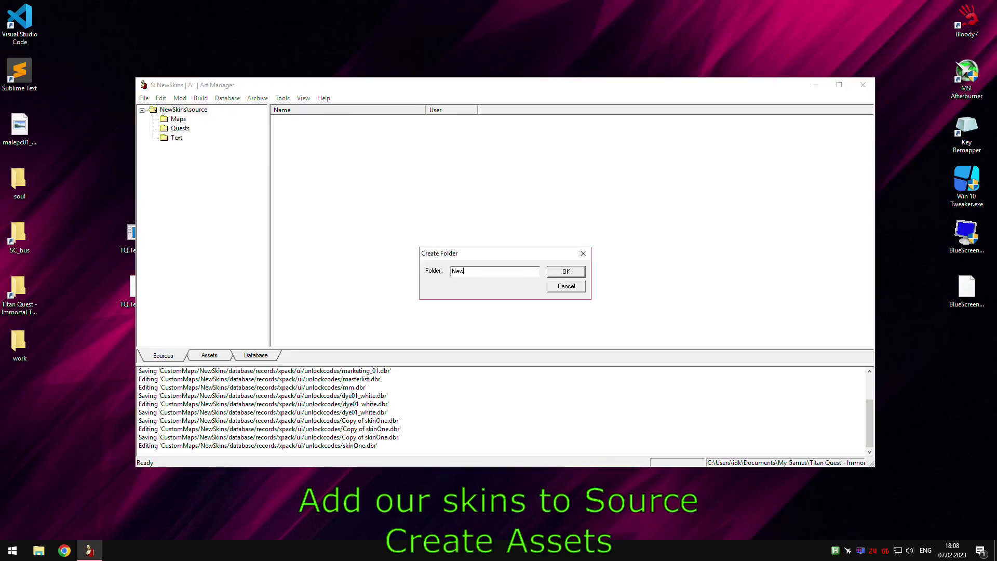
pyautogui.write('NewSkinsTex')
pyautogui.press('Return')
# Import s1.psd and s2.psd from the Downloads folder into the NewSkinsTexs source folder.
pyautogui.click(188, 132)
pyautogui.rightClick(338, 154)
pyautogui.click(345, 169)
pyautogui.click(179, 194)
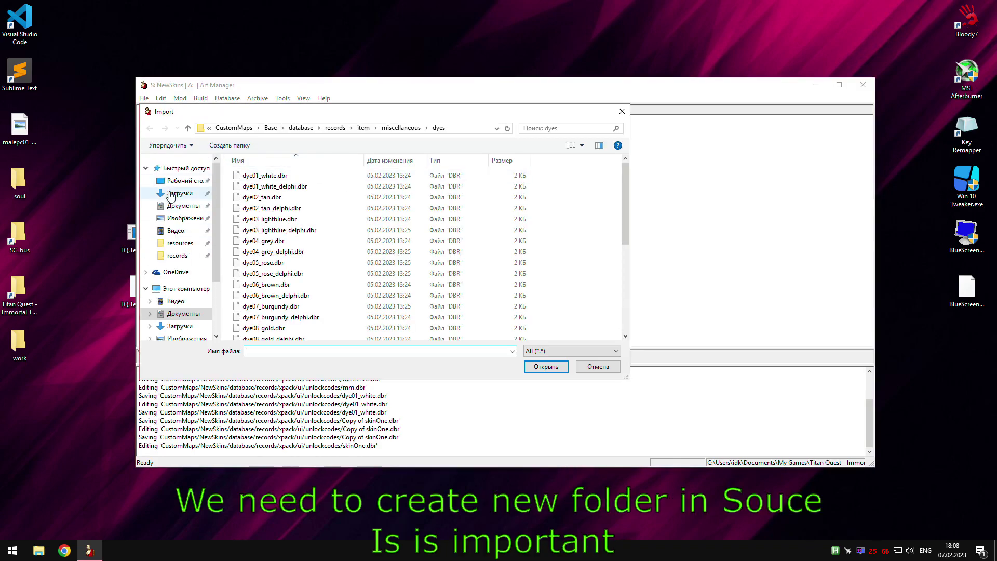
pyautogui.doubleClick(288, 186)
pyautogui.rightClick(327, 188)
pyautogui.click(352, 208)
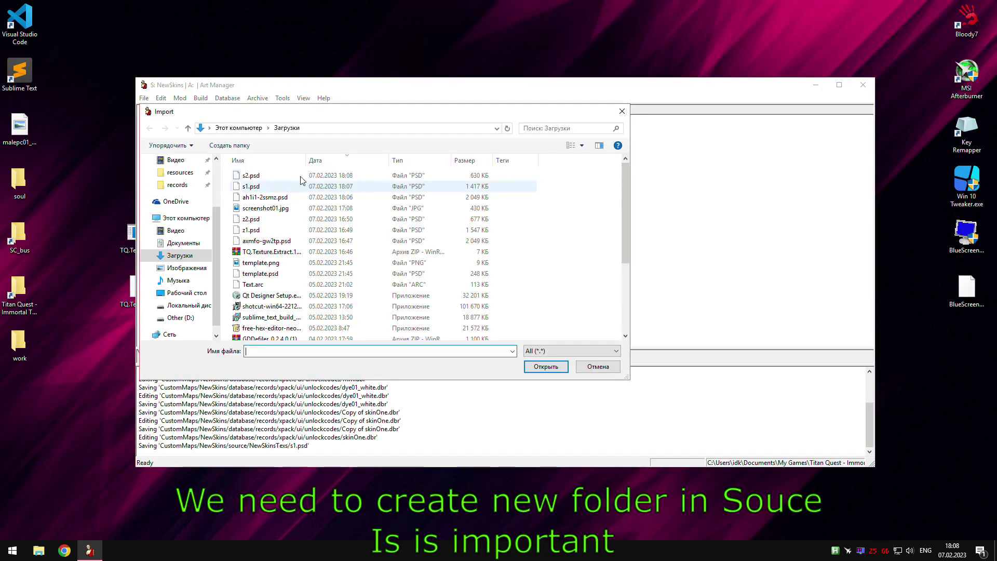
pyautogui.click(285, 177)
pyautogui.doubleClick(285, 177)
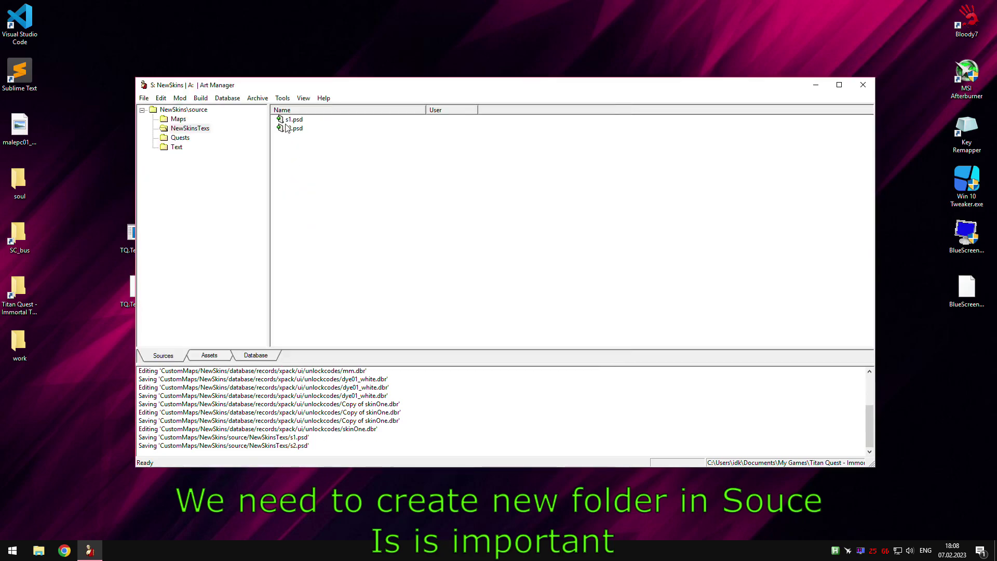
# Create a Texture asset from s1.psd using the DXT3 (explicit alpha) format.
pyautogui.rightClick(287, 124)
pyautogui.click(326, 211)
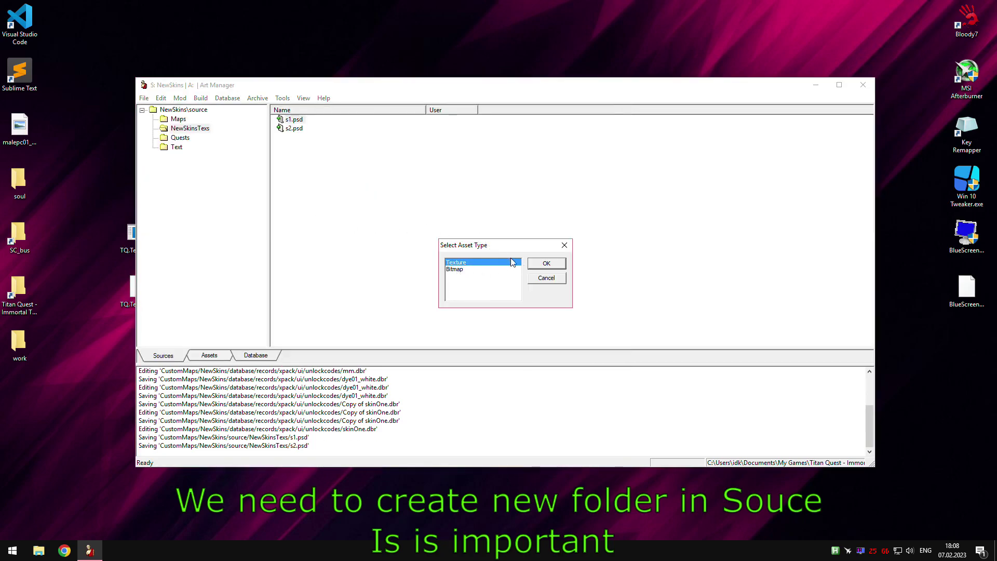
pyautogui.click(540, 264)
pyautogui.click(473, 229)
pyautogui.click(463, 255)
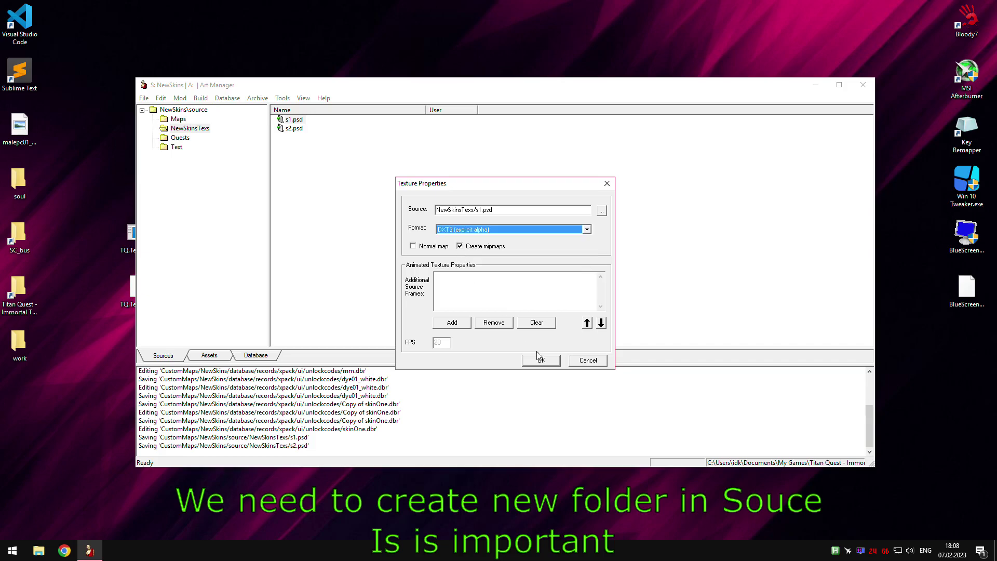
pyautogui.click(540, 361)
# Create a Texture asset from s2.psd using the DXT3 (explicit alpha) format.
pyautogui.rightClick(290, 131)
pyautogui.press('Escape')
pyautogui.rightClick(290, 134)
pyautogui.click(326, 222)
pyautogui.click(534, 267)
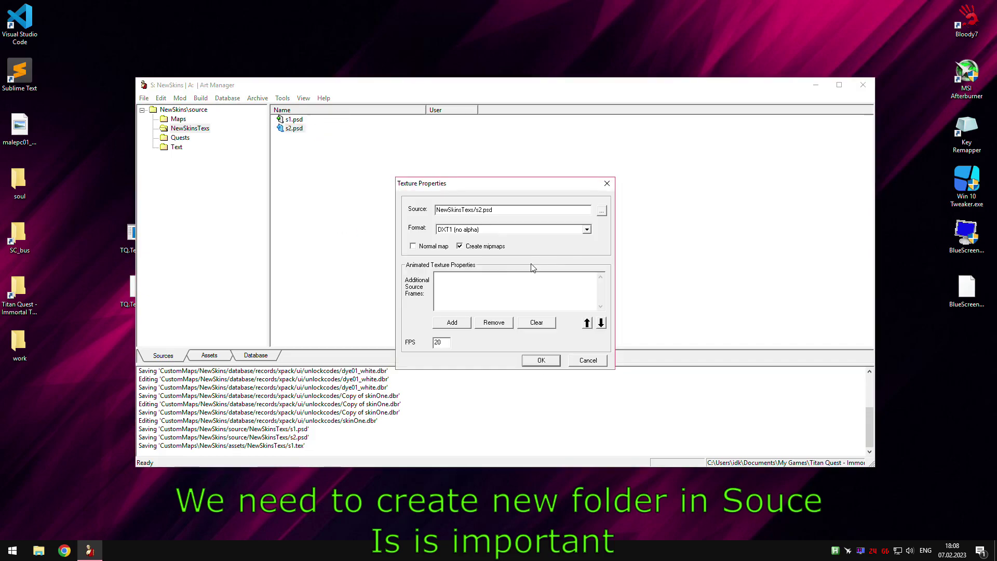
pyautogui.click(492, 230)
pyautogui.click(464, 255)
pyautogui.click(540, 362)
# Go from s1.psd to its asset and check the texture properties of both s1.tex and s2.tex.
pyautogui.rightClick(292, 120)
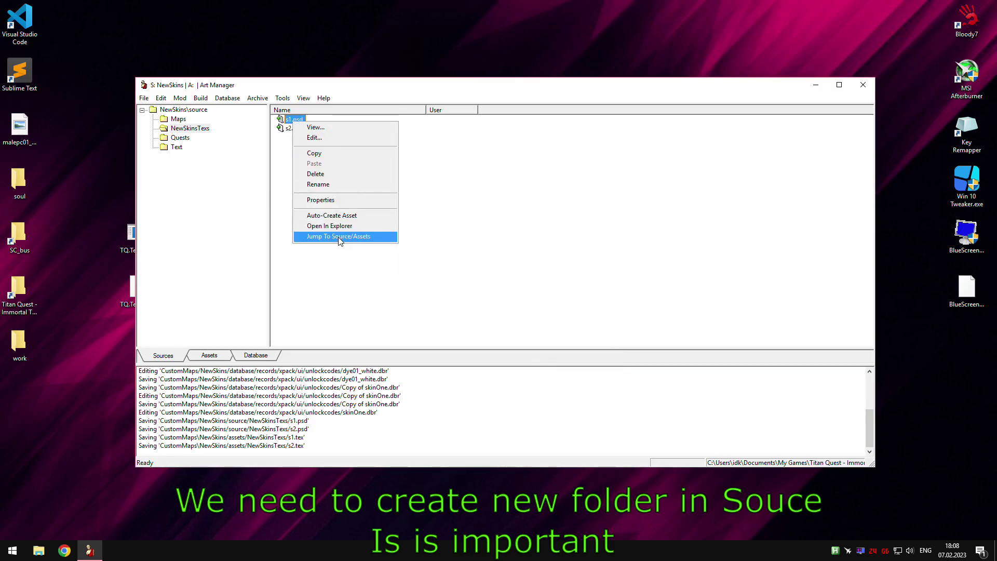
pyautogui.click(339, 236)
pyautogui.doubleClick(293, 120)
pyautogui.click(540, 361)
pyautogui.doubleClick(310, 130)
pyautogui.click(542, 362)
# Open skinOne.dbr from the mod's database and display its Dye Config group.
pyautogui.click(256, 355)
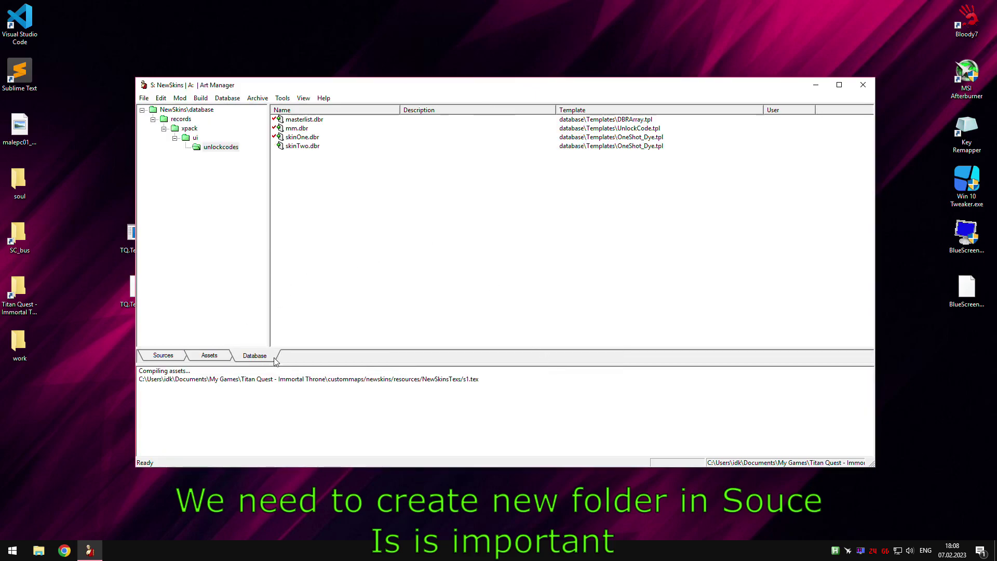
pyautogui.doubleClick(302, 137)
pyautogui.click(119, 128)
pyautogui.click(112, 120)
# Set the maleTexture of skinOne.dbr to s1.tex from the NewSkinsTexs folder and close the record.
pyautogui.click(506, 111)
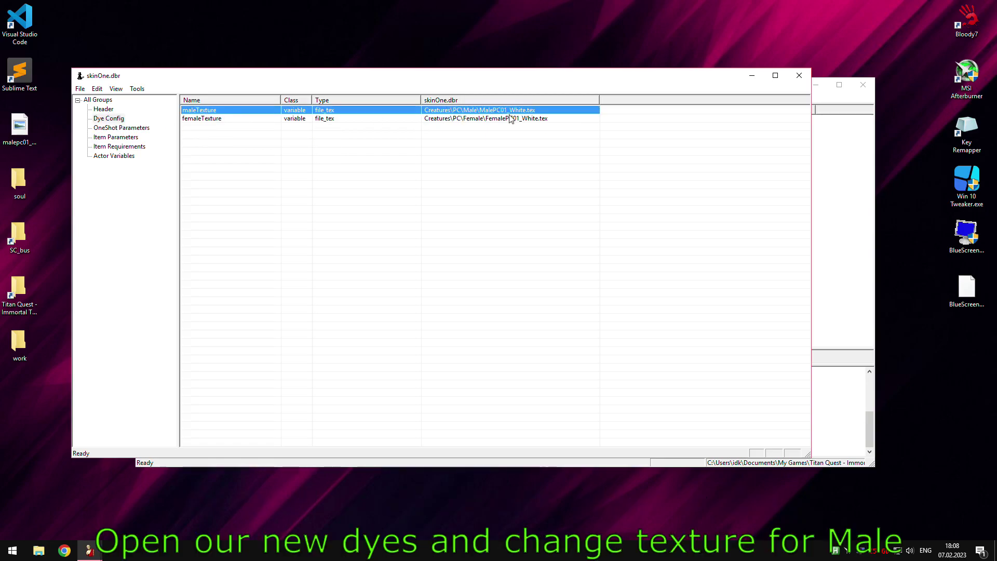
pyautogui.click(592, 110)
pyautogui.click(595, 110)
pyautogui.scroll(-5, 468, 260)
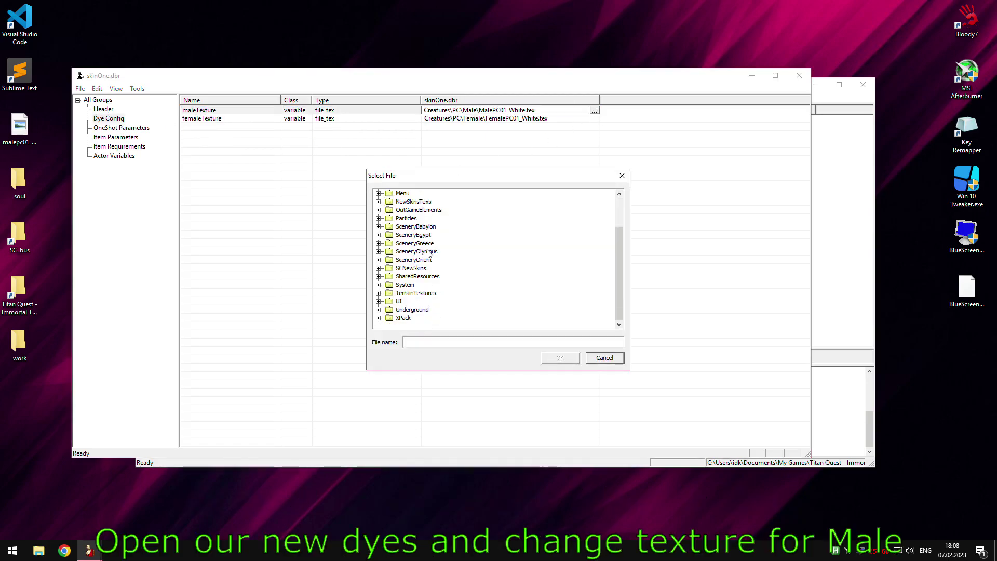
pyautogui.scroll(2, 405, 280)
pyautogui.click(413, 244)
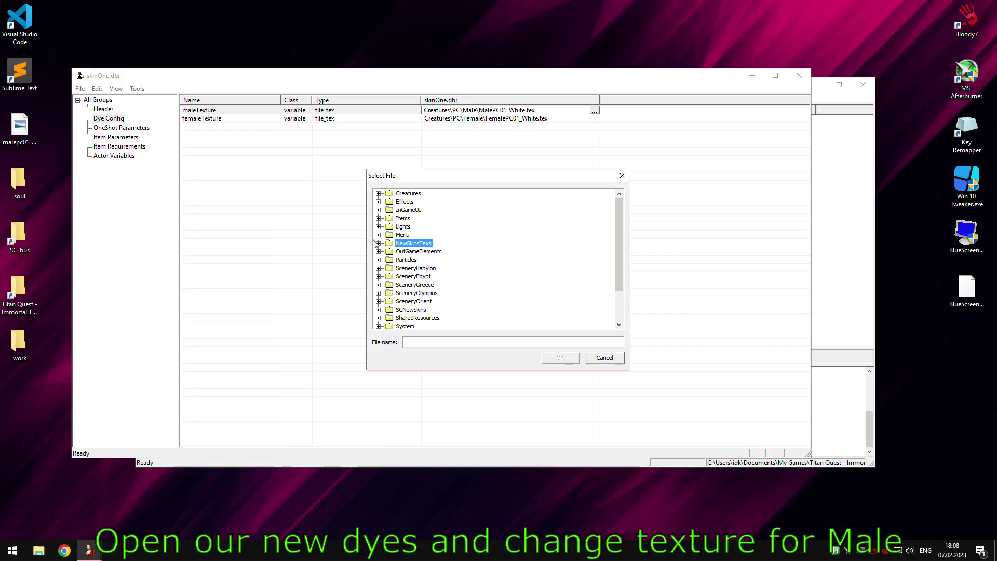
pyautogui.click(378, 244)
pyautogui.click(413, 252)
pyautogui.click(574, 360)
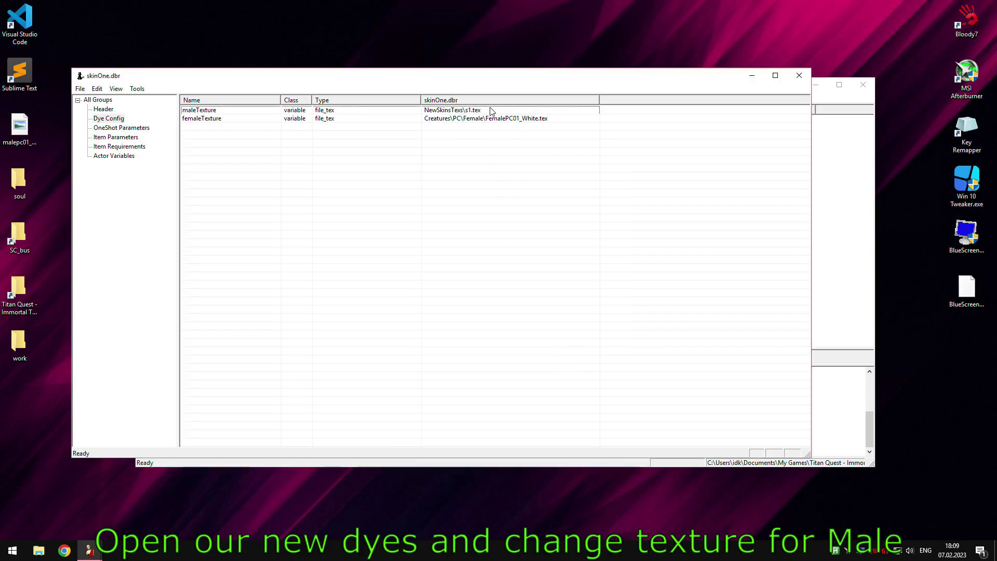
pyautogui.click(799, 76)
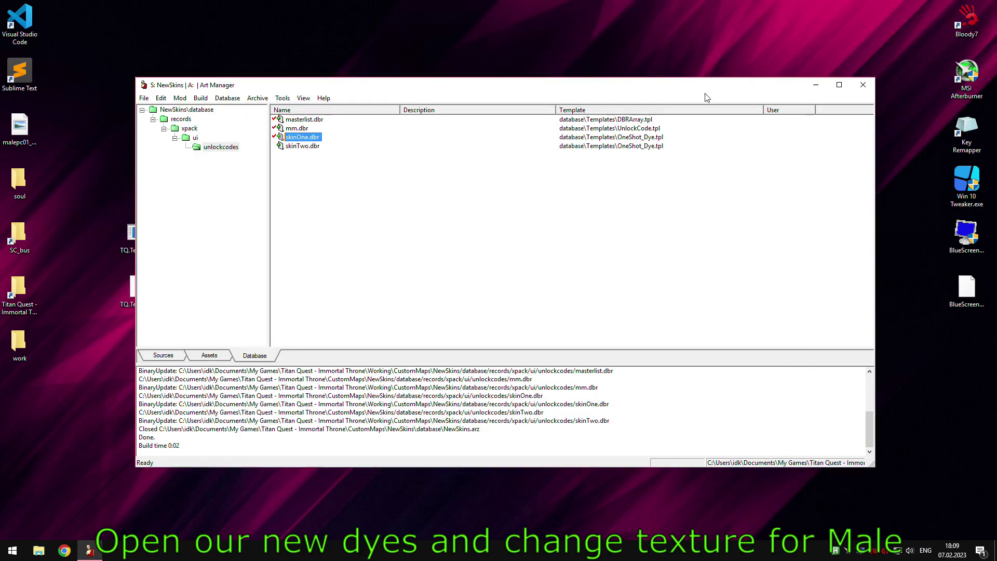
# Set the maleTexture in the Dye Config of skinTwo.dbr to NewSkinsTexs\s2.tex and close the record.
pyautogui.doubleClick(307, 146)
pyautogui.click(136, 145)
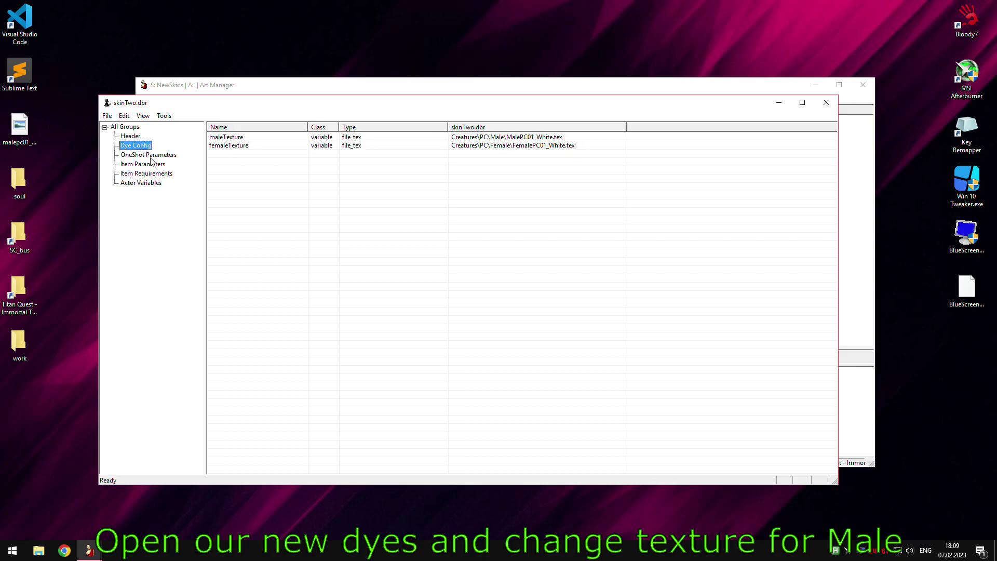
pyautogui.click(452, 147)
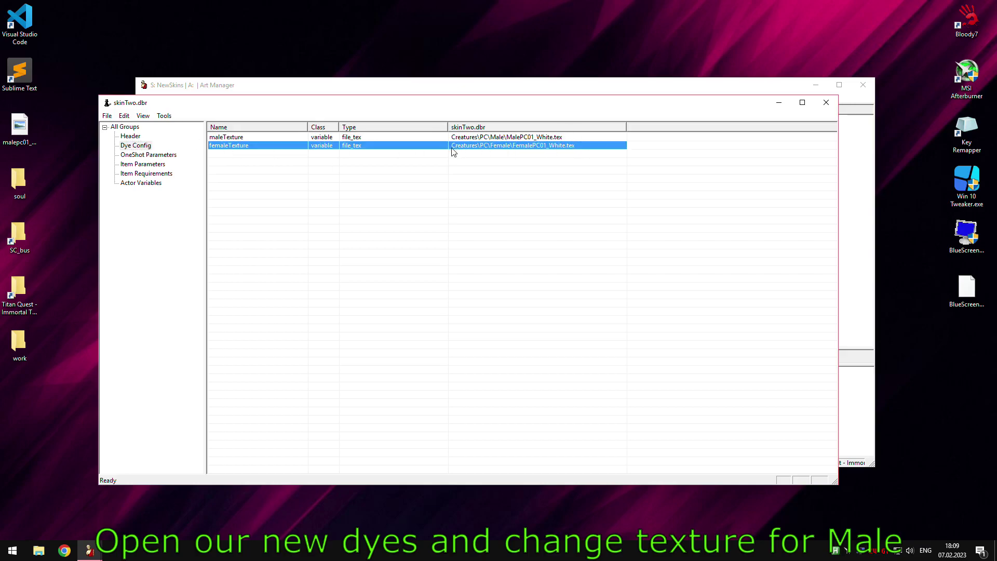
pyautogui.click(537, 137)
pyautogui.write('NewSkinsTexs\\s1.tex')
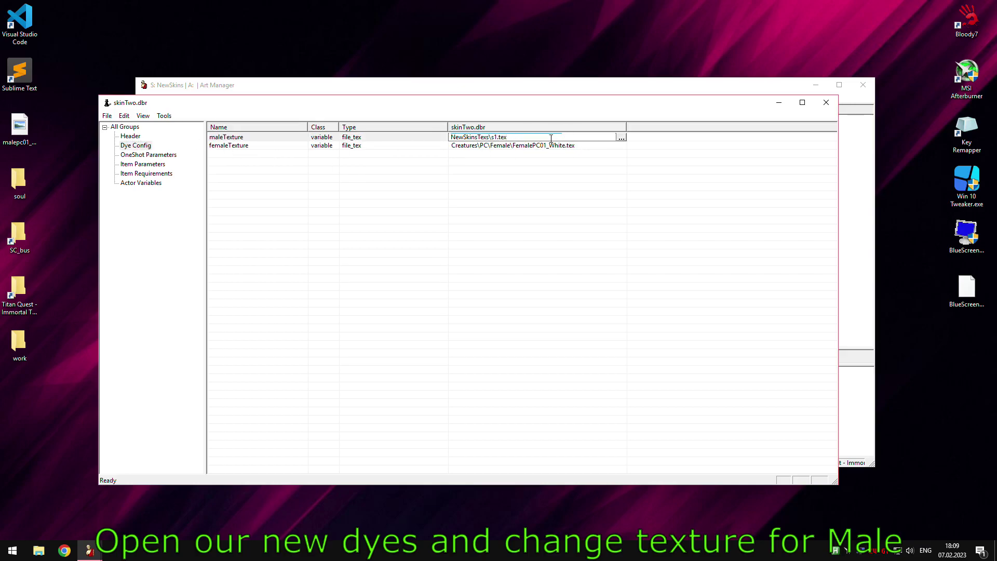
pyautogui.click(532, 204)
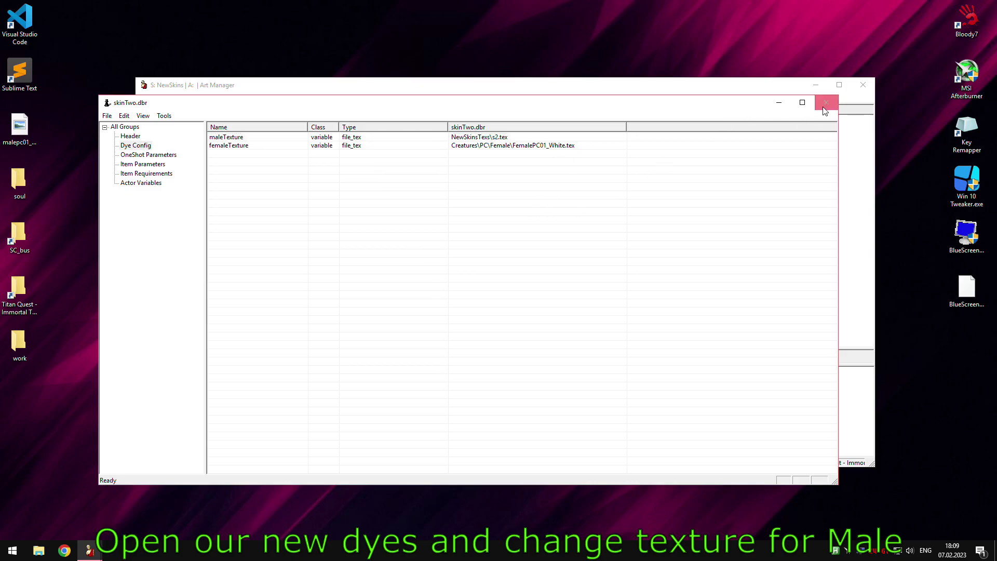
pyautogui.click(824, 106)
# Switch to the Editor, create a map named act for the NewSkins mod, and close the Editor.
pyautogui.click(815, 85)
pyautogui.doubleClick(621, 238)
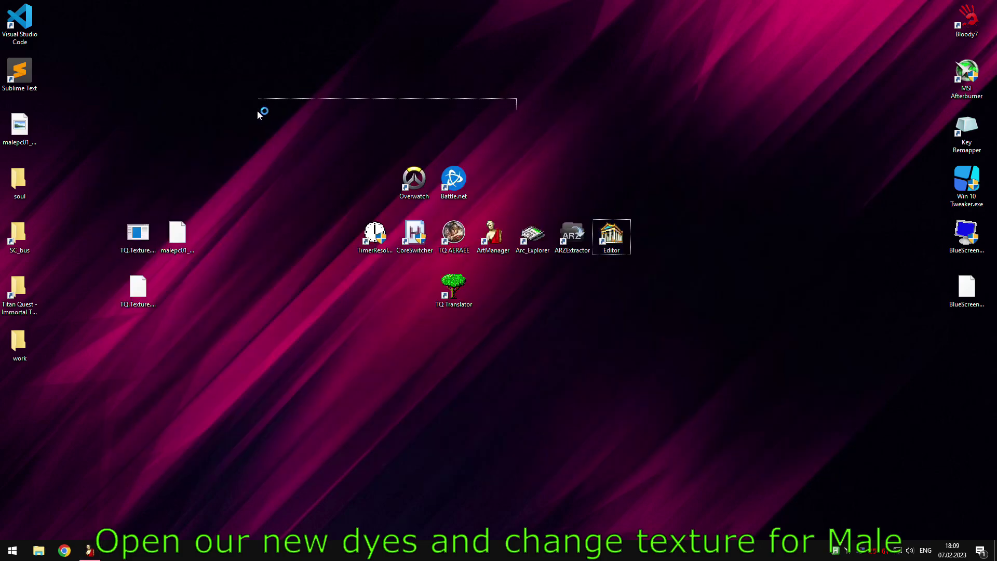
pyautogui.moveTo(241, 130); pyautogui.dragTo(435, 276)
pyautogui.click(519, 201)
pyautogui.click(407, 228)
pyautogui.click(390, 229)
pyautogui.click(415, 339)
pyautogui.write('act')
pyautogui.click(586, 373)
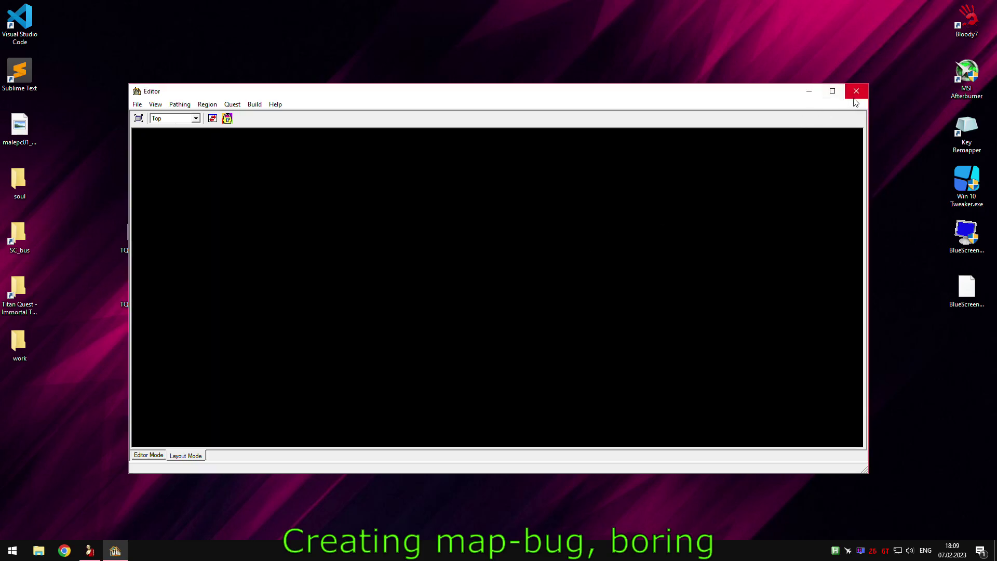
pyautogui.click(856, 91)
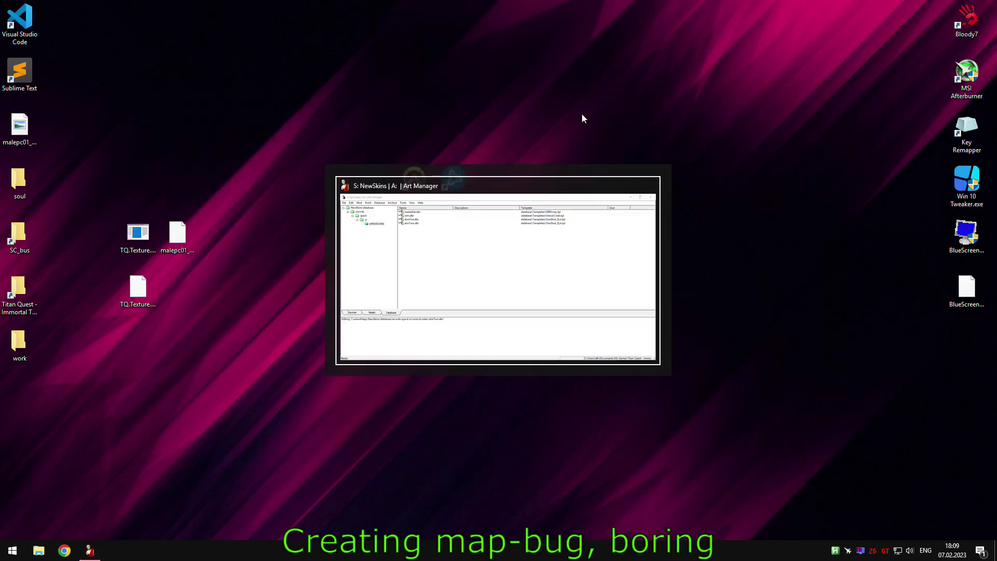
# In Art Manager, create the act.map asset from act.wrl in the Maps sources, confirm its properties, and close the program.
pyautogui.click(163, 356)
pyautogui.click(179, 119)
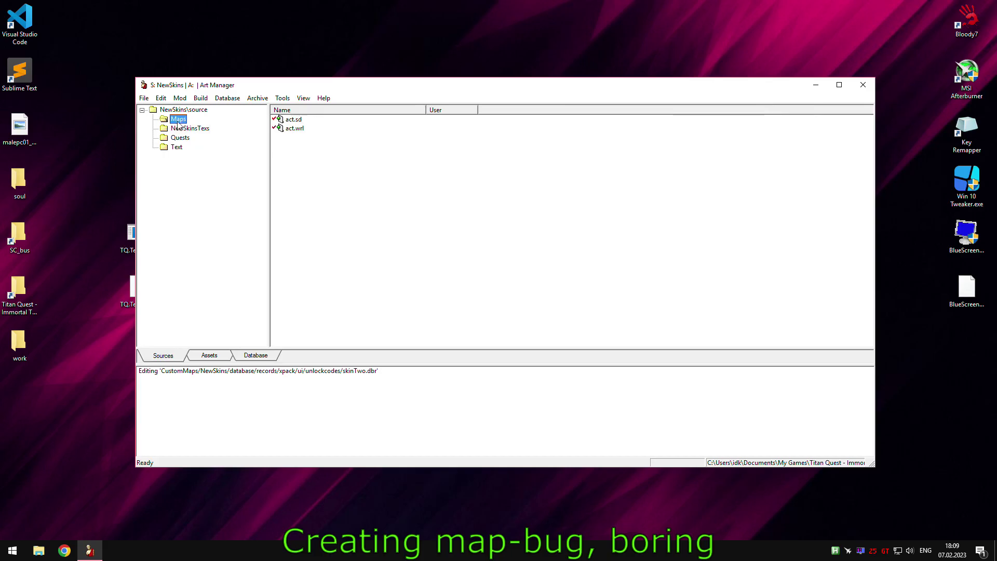
pyautogui.rightClick(294, 128)
pyautogui.click(338, 221)
pyautogui.click(538, 297)
pyautogui.press('Menu')
pyautogui.click(364, 242)
pyautogui.doubleClick(296, 120)
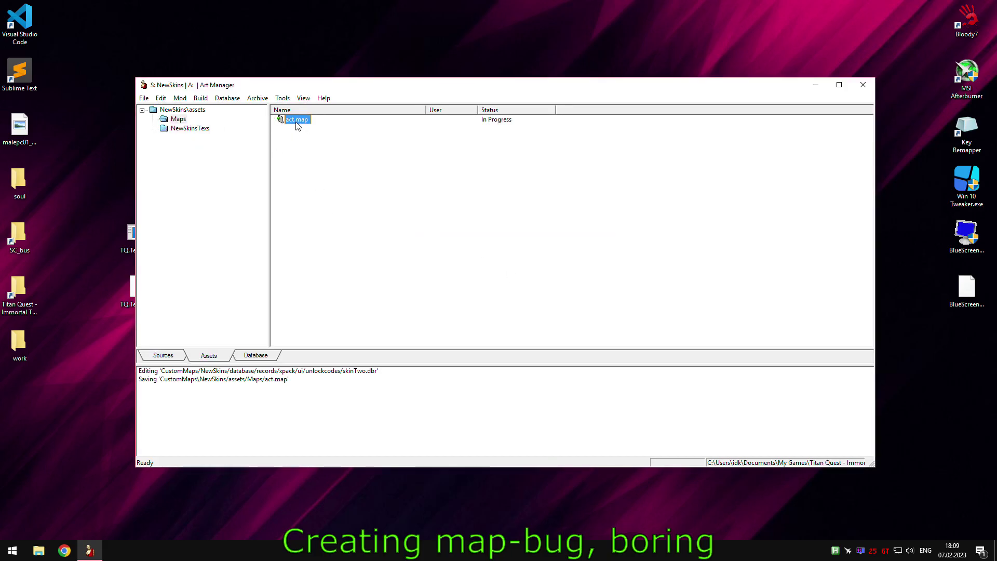
pyautogui.click(545, 296)
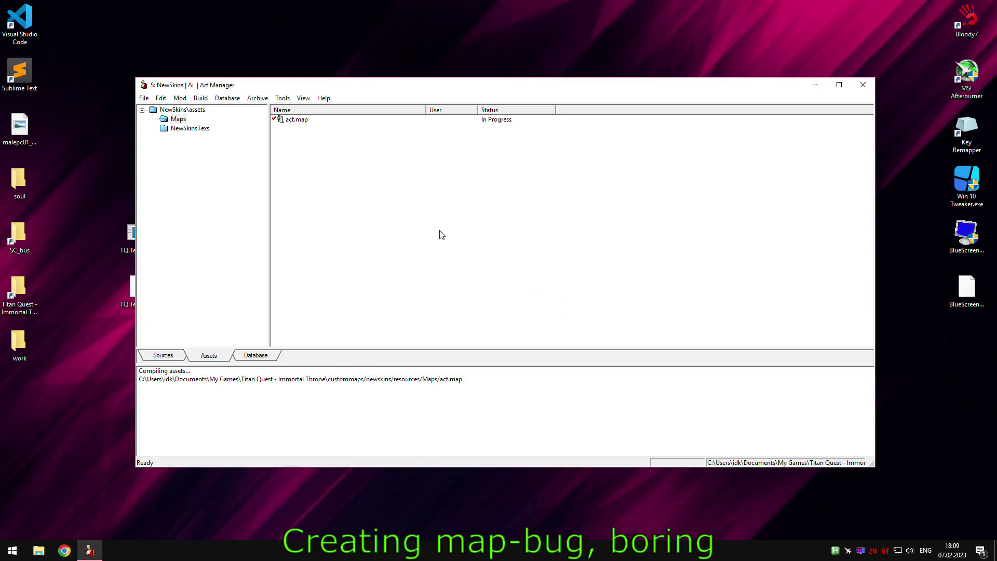
pyautogui.click(863, 85)
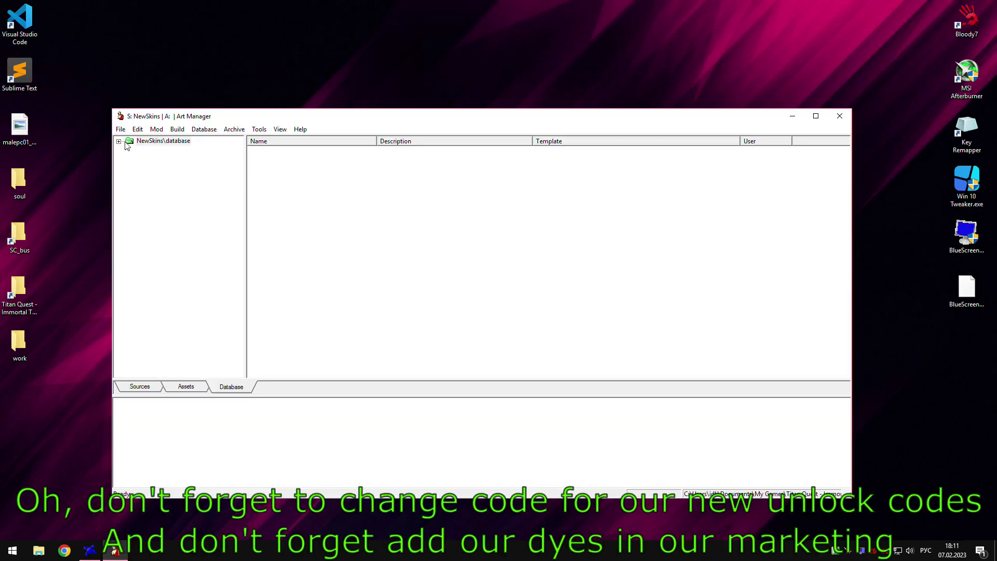
# Expand records\xpack\ui\unlockcodes in the reopened mod database and copy the record path of skinOne.dbr.
pyautogui.click(130, 150)
pyautogui.click(140, 159)
pyautogui.click(152, 169)
pyautogui.click(197, 179)
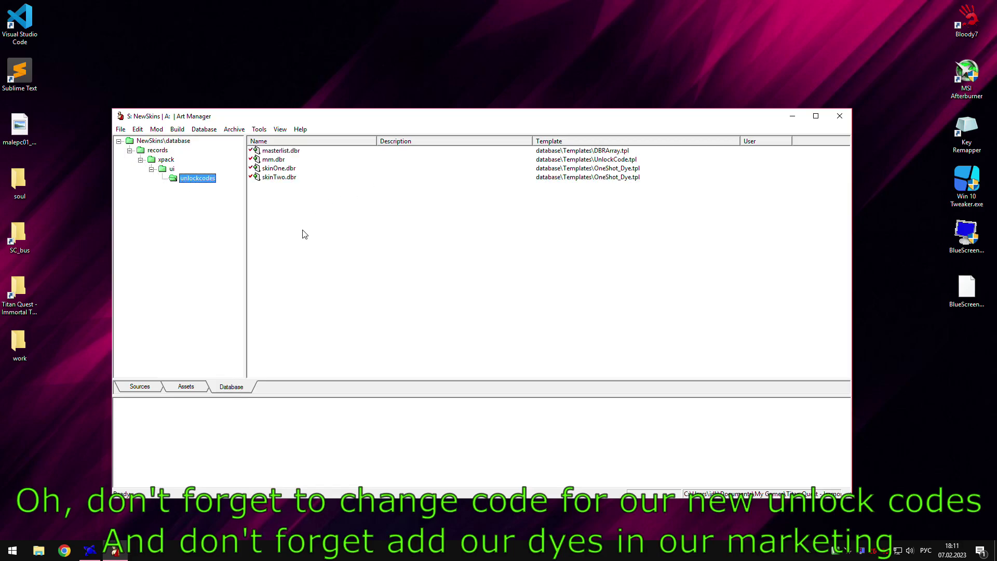
pyautogui.click(280, 170)
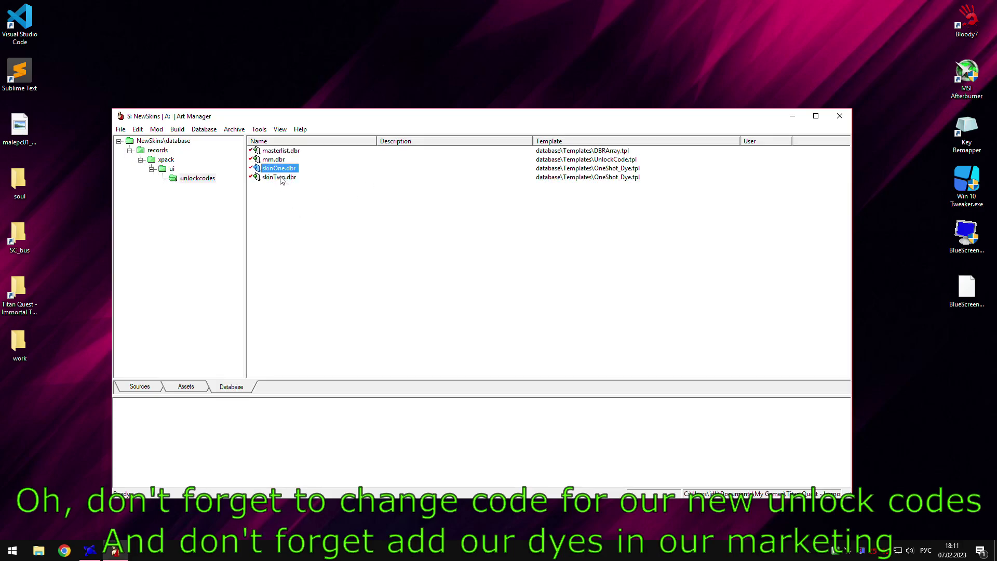
# Open the Items array in the Data group of mm.dbr and delete all its existing entries.
pyautogui.doubleClick(272, 161)
pyautogui.click(155, 173)
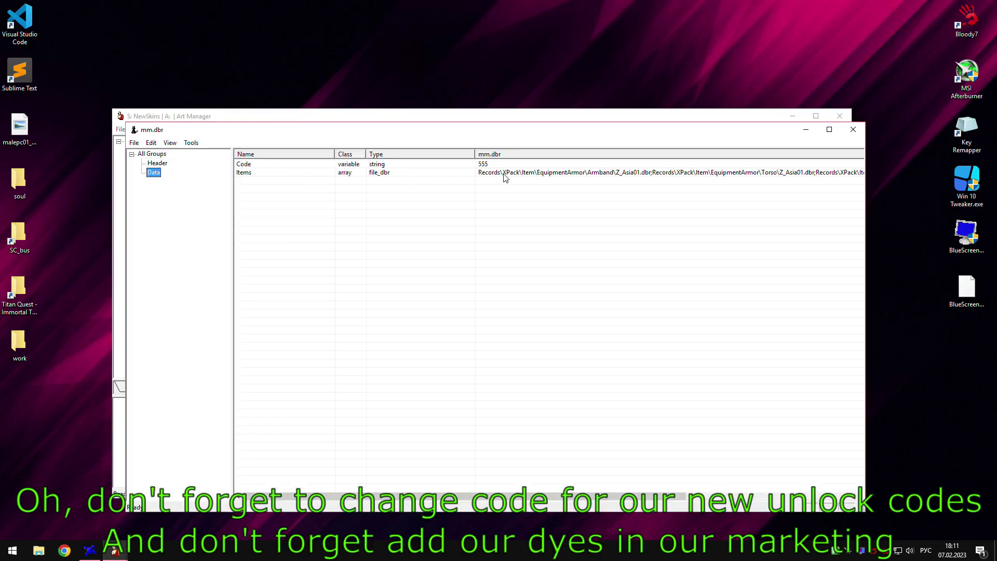
pyautogui.doubleClick(502, 176)
pyautogui.click(415, 257)
pyautogui.click(413, 284)
pyautogui.click(421, 255)
pyautogui.click(327, 222)
pyautogui.click(327, 222)
pyautogui.click(327, 221)
pyautogui.click(328, 221)
pyautogui.click(327, 222)
pyautogui.click(327, 222)
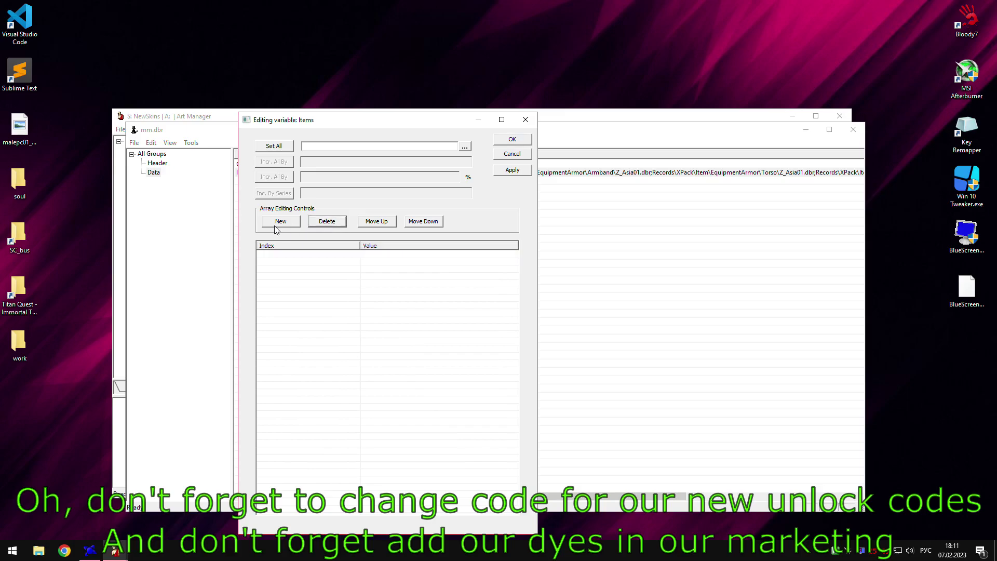
# Add records\xpack\ui\unlockcodes\skinOne.dbr and records\xpack\ui\unlockcodes\skinTwo.dbr as the first two Items entries.
pyautogui.click(277, 226)
pyautogui.click(276, 227)
pyautogui.click(401, 255)
pyautogui.write('records\\xpack\\ui\\unlockcodes\\skinOne.dbr')
pyautogui.click(396, 261)
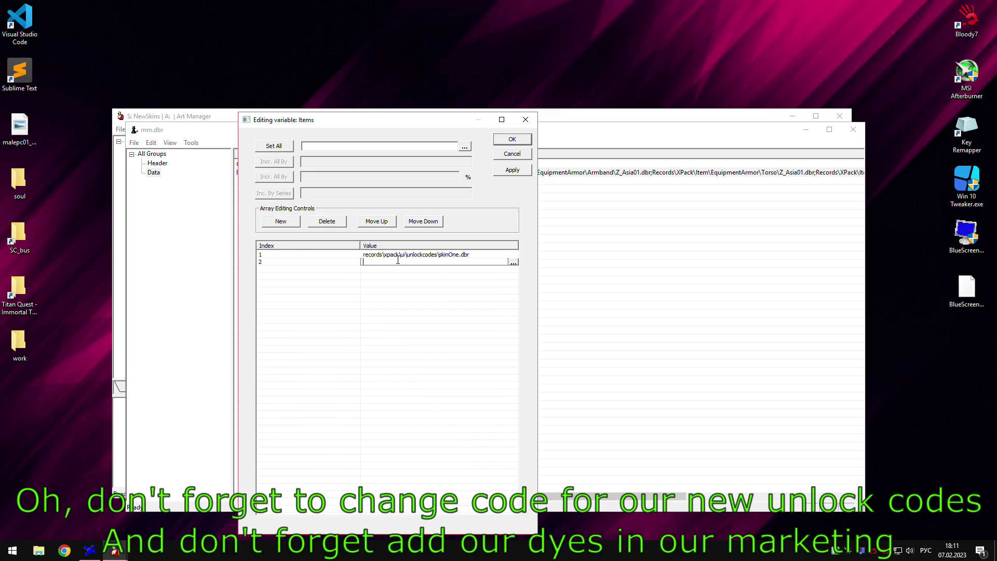
pyautogui.write('records\\xpack\\ui\\unlockcodes\\skinOne.dbr')
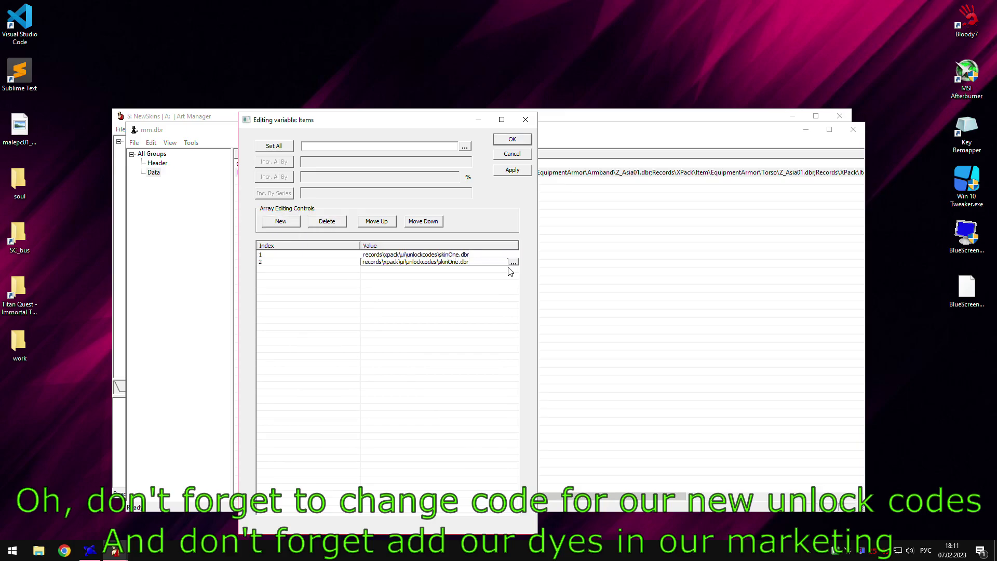
pyautogui.write('E')
pyautogui.press('BackSpace')
pyautogui.hotkey('alt', 'shift')
pyautogui.write('Rwo')
pyautogui.press('Return')
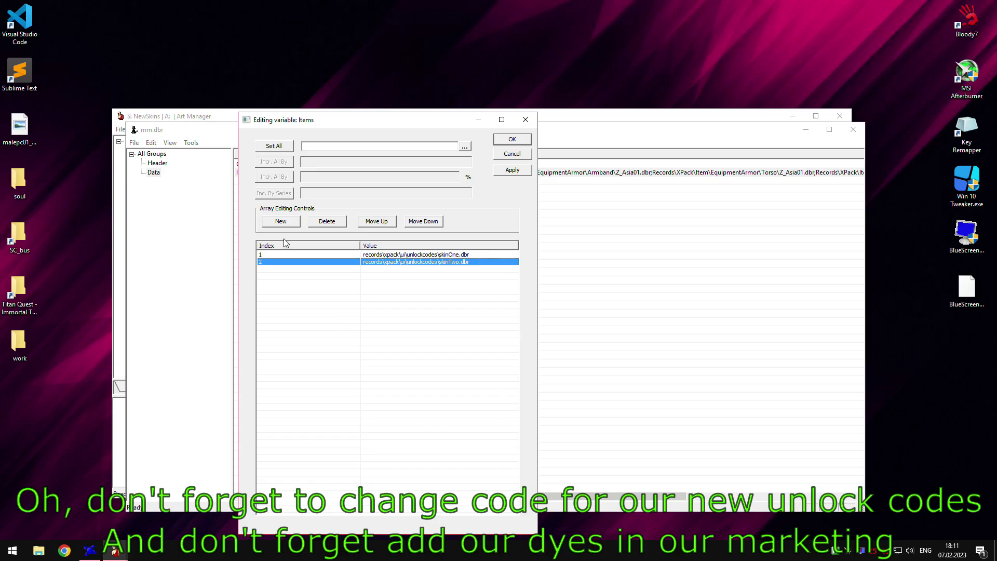
# Add skinOne.dbr and skinTwo.dbr again as Items entries 3 and 4, apply the array, and close mm.dbr.
pyautogui.click(281, 221)
pyautogui.click(452, 269)
pyautogui.click(447, 270)
pyautogui.write('records\\xpack\\ui\\unlockcodes\\skinOne.dbr')
pyautogui.click(450, 262)
pyautogui.hotkey('ctrl', 'c')
pyautogui.click(448, 277)
pyautogui.hotkey('ctrl', 'v')
pyautogui.click(463, 317)
pyautogui.click(513, 172)
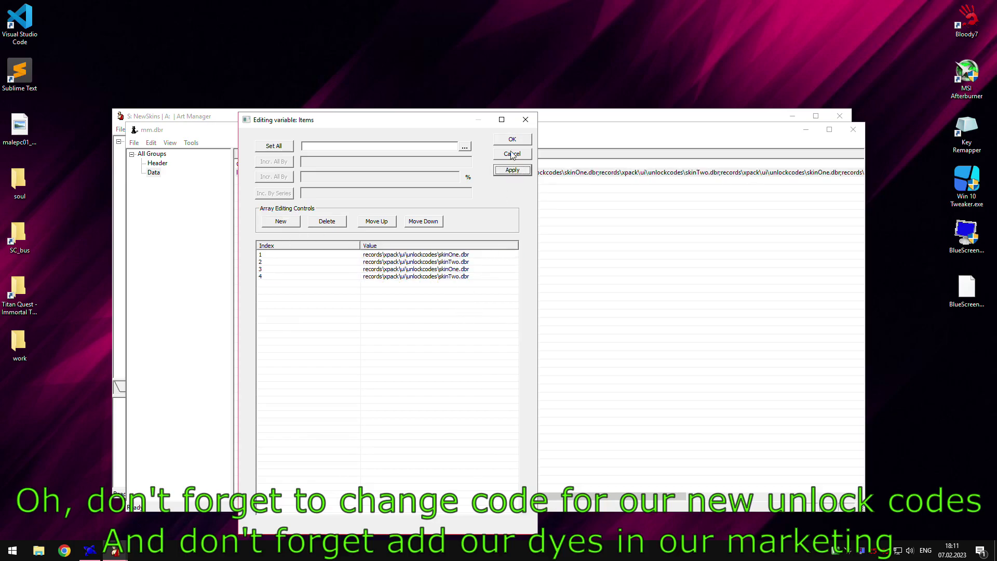
pyautogui.click(511, 155)
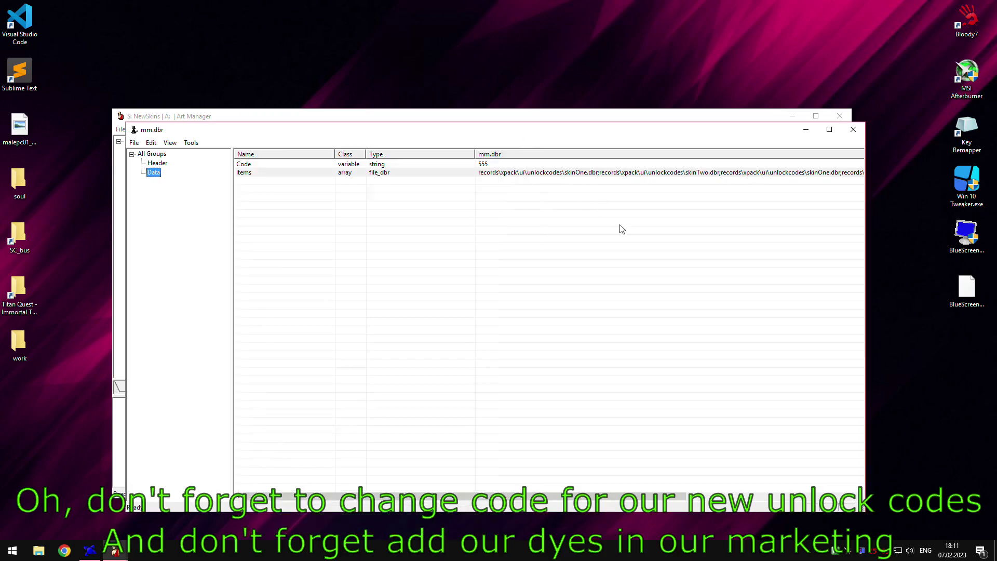
pyautogui.click(853, 130)
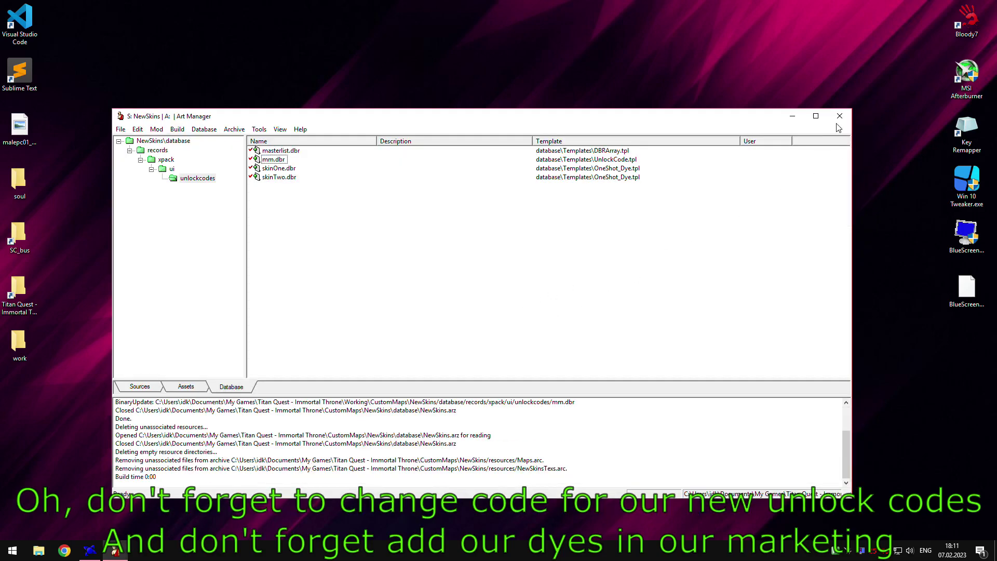
# Close Art Manager, switch to Titan Quest, and enter the mod's unlock code before starting play.
pyautogui.click(840, 116)
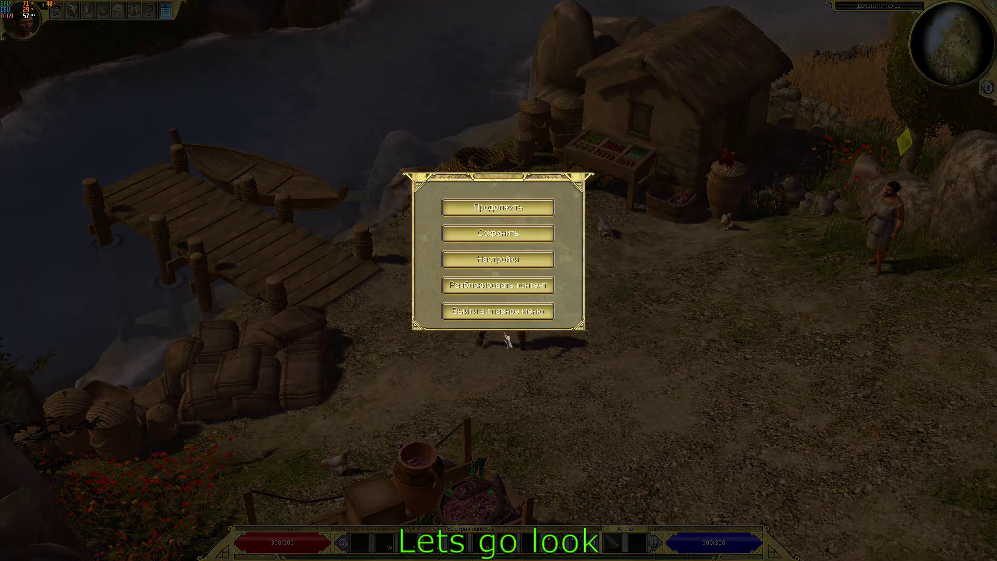
pyautogui.click(497, 295)
pyautogui.write('5')
pyautogui.click(449, 312)
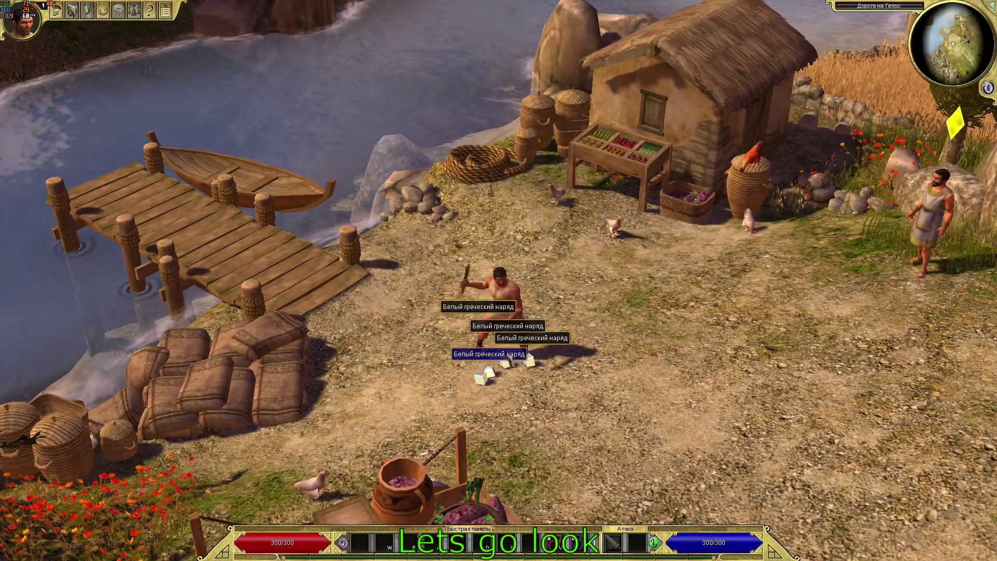
pyautogui.click(508, 356)
pyautogui.click(505, 357)
pyautogui.click(512, 327)
pyautogui.click(526, 340)
# Use the first dye in the character's inventory and close the inventory.
pyautogui.press('i')
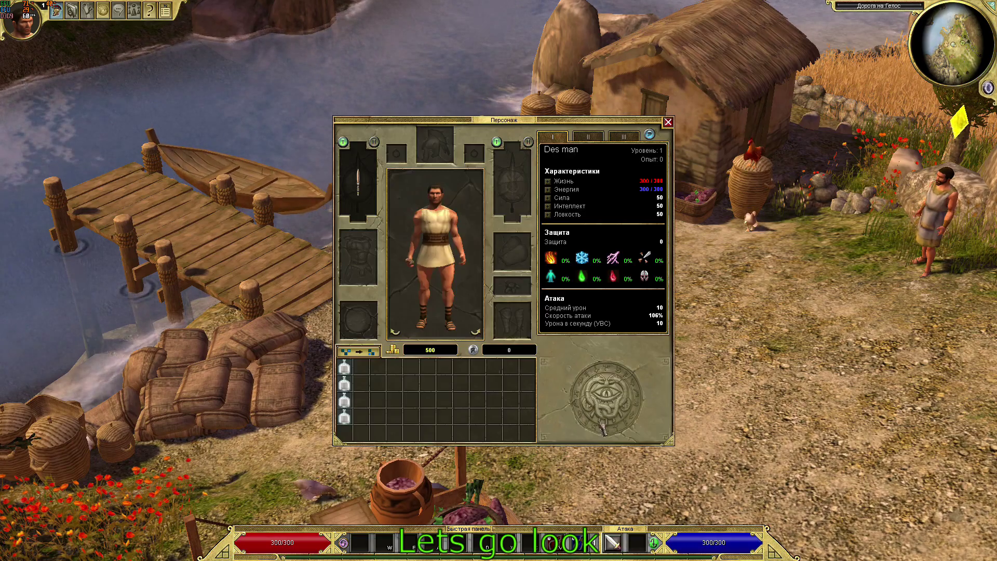
pyautogui.rightClick(347, 368)
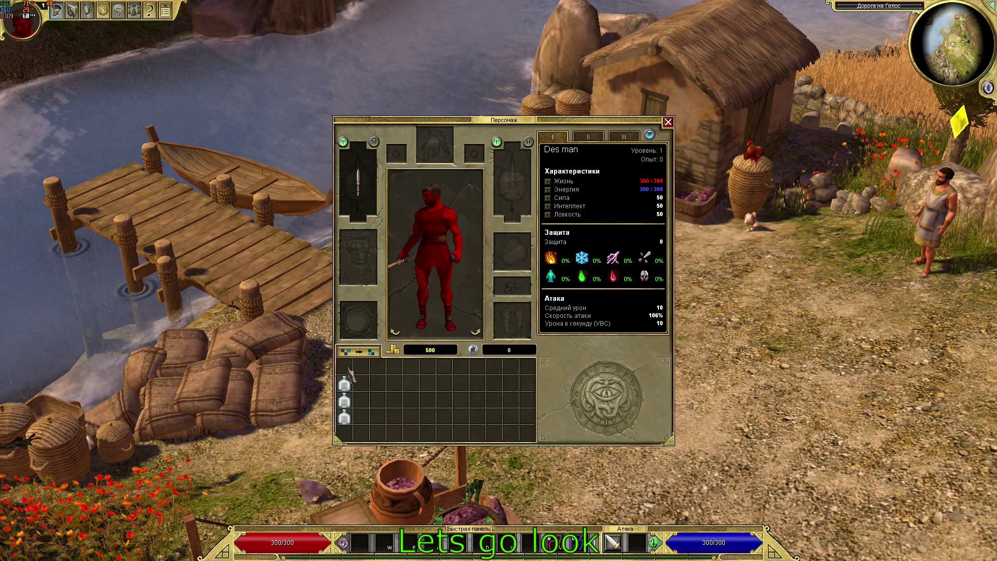
pyautogui.press('i')
# Walk the character around to examine the new skin up close, and view it again in the character window.
pyautogui.click(638, 332)
pyautogui.click(427, 316)
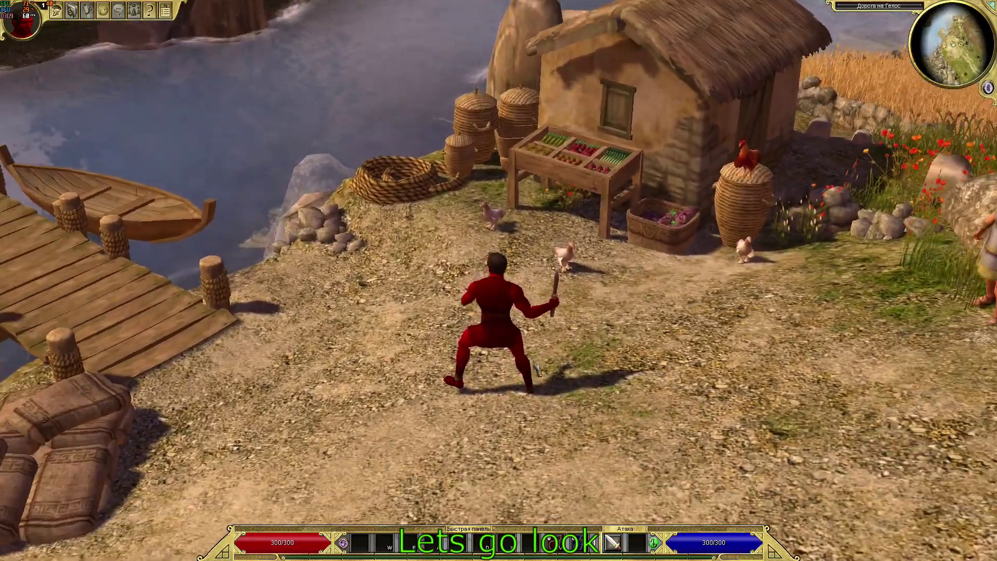
pyautogui.scroll(3, 388, 395)
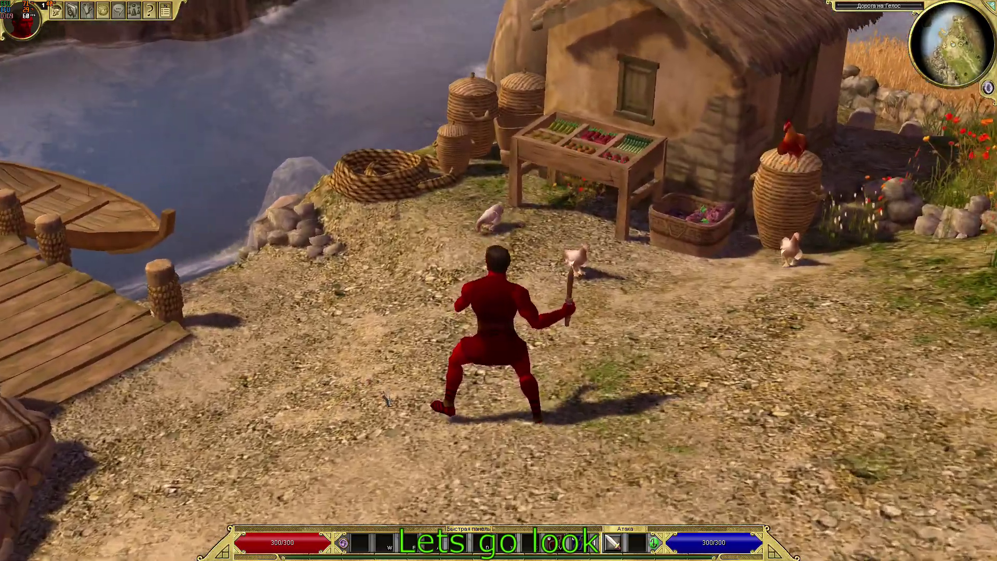
pyautogui.scroll(3, 389, 396)
pyautogui.scroll(-4, 390, 396)
pyautogui.click(538, 399)
pyautogui.scroll(3, 537, 399)
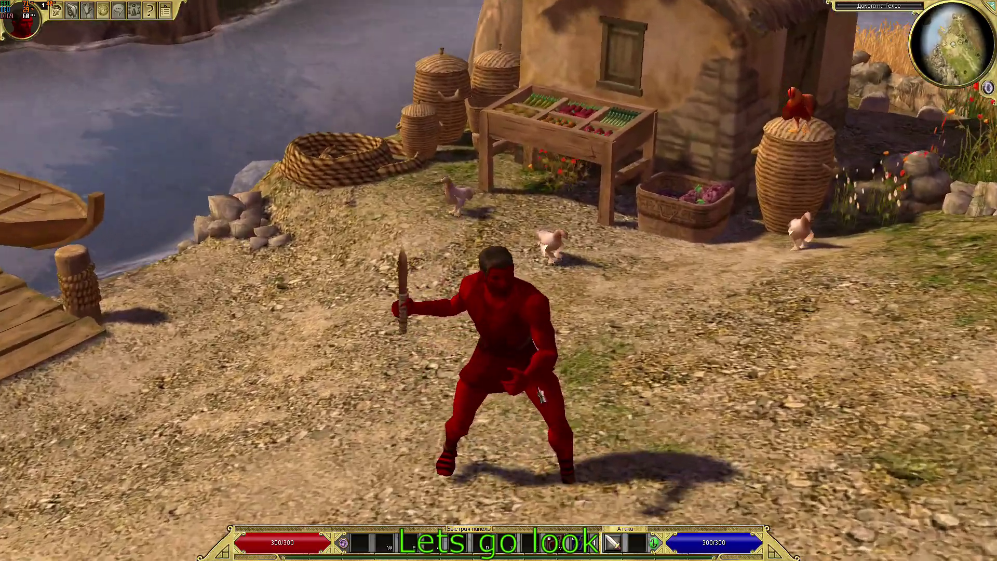
pyautogui.scroll(2, 522, 288)
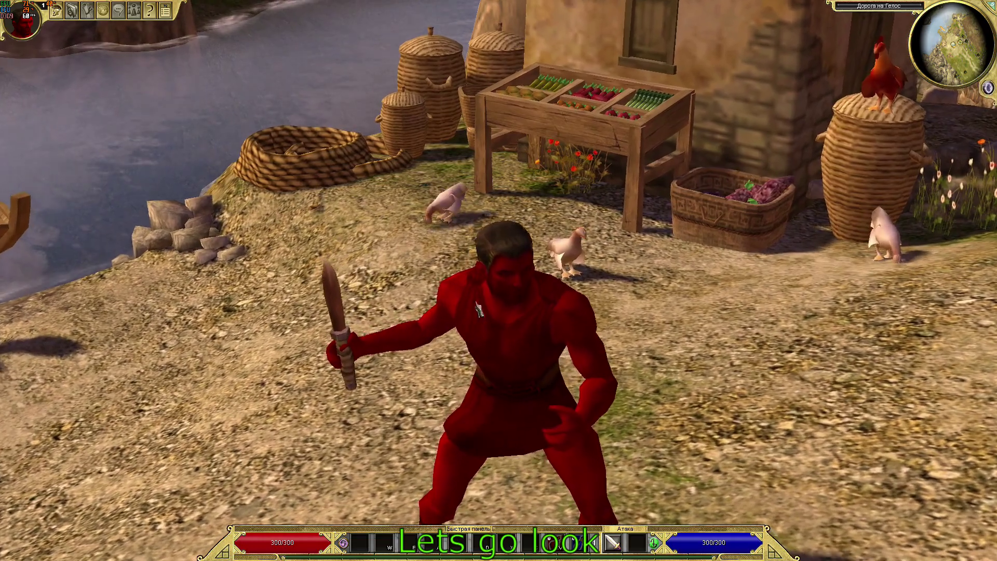
pyautogui.press('c')
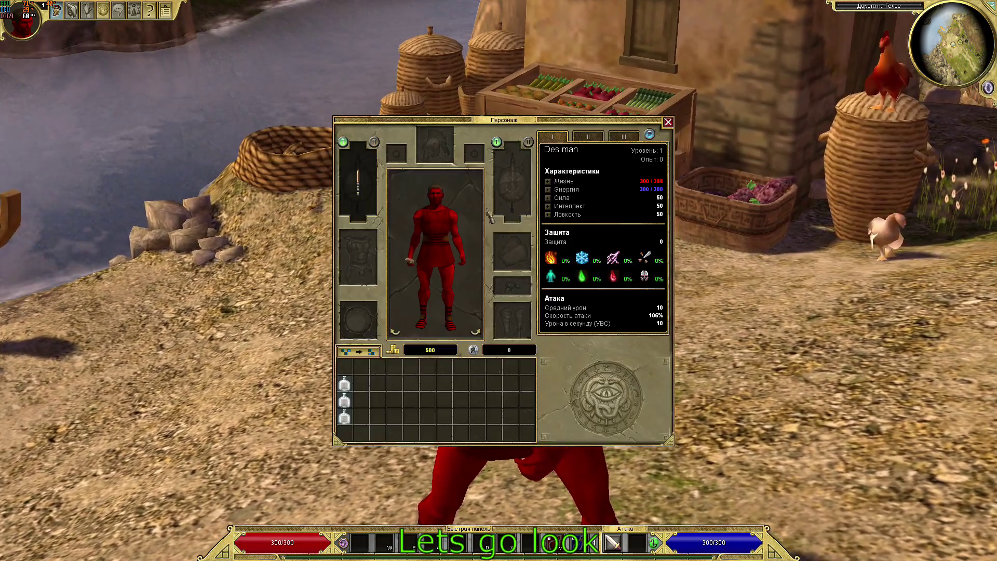